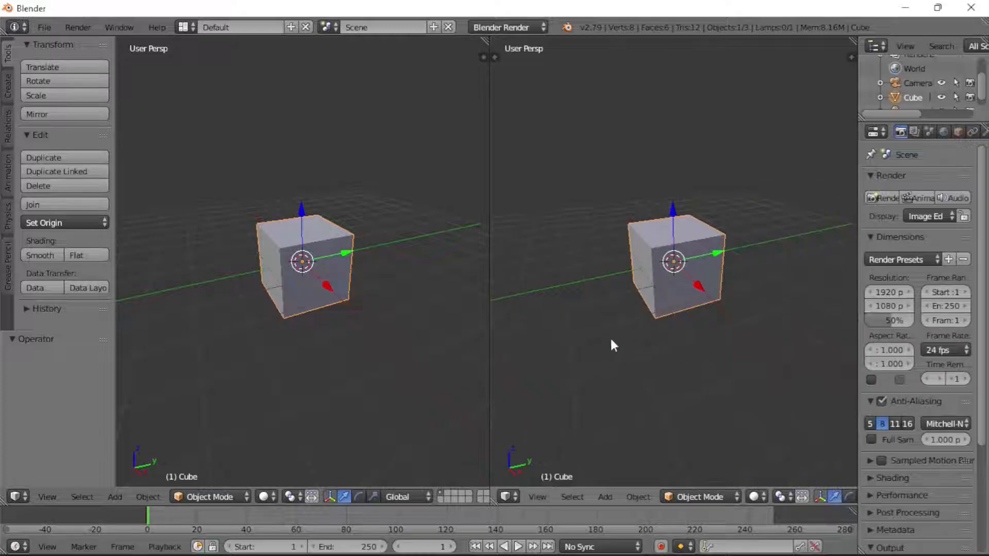
Step: Switch the second 3D view to the UV/Image Editor and narrow it to give the modelling view more width
{"action": "left_click", "coordinate": [508, 496]}
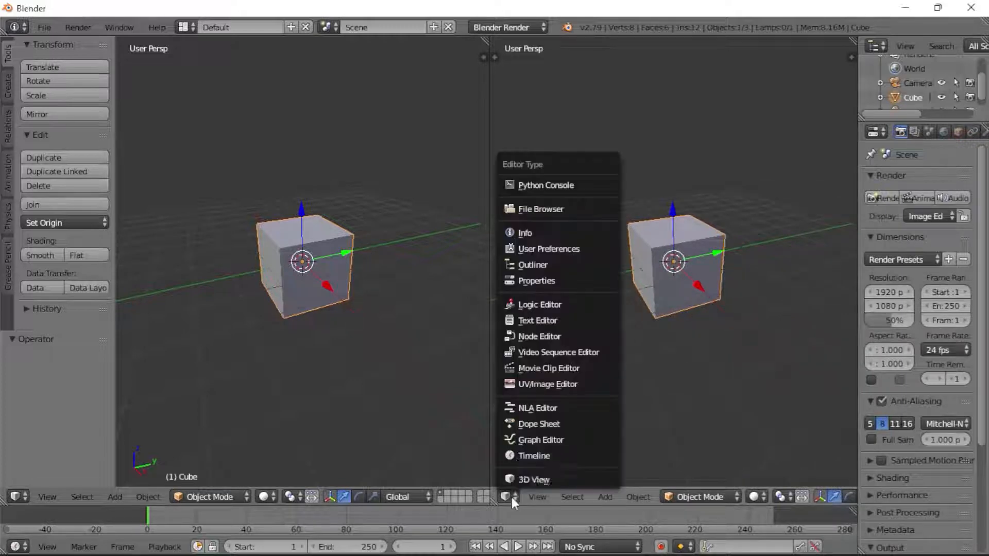
{"action": "left_click", "coordinate": [526, 380]}
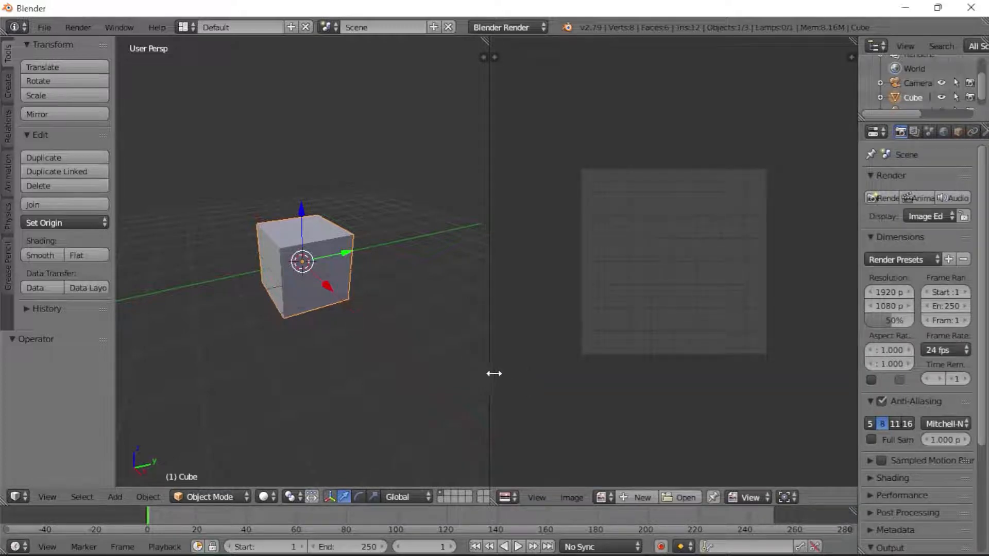
{"action": "left_click_drag", "start_coordinate": [493, 373], "coordinate": [552, 390]}
Step: Load the screwdriver reference image whose name begins with "tipos-de-destornillad" and fit it in the image editor
{"action": "left_click", "coordinate": [747, 497]}
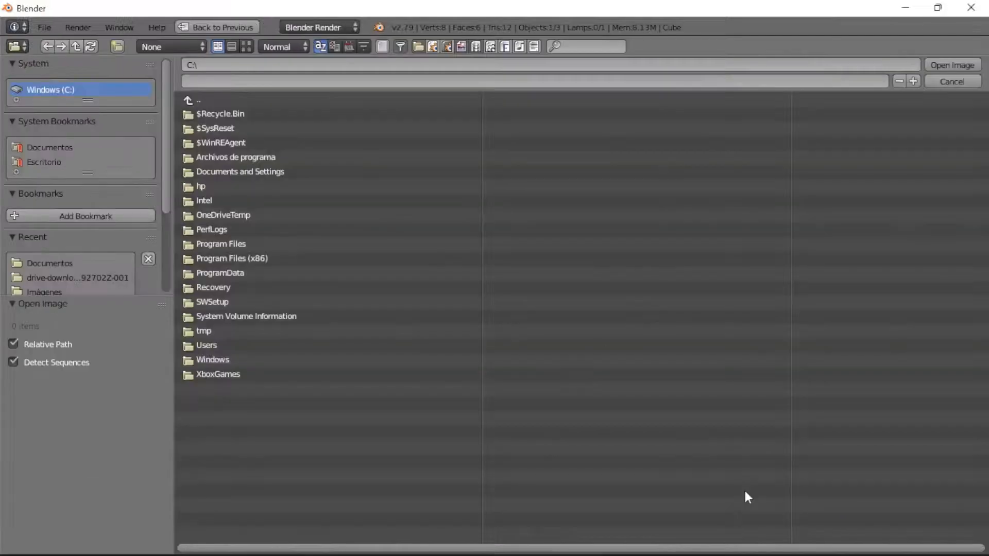
{"action": "left_click", "coordinate": [71, 147]}
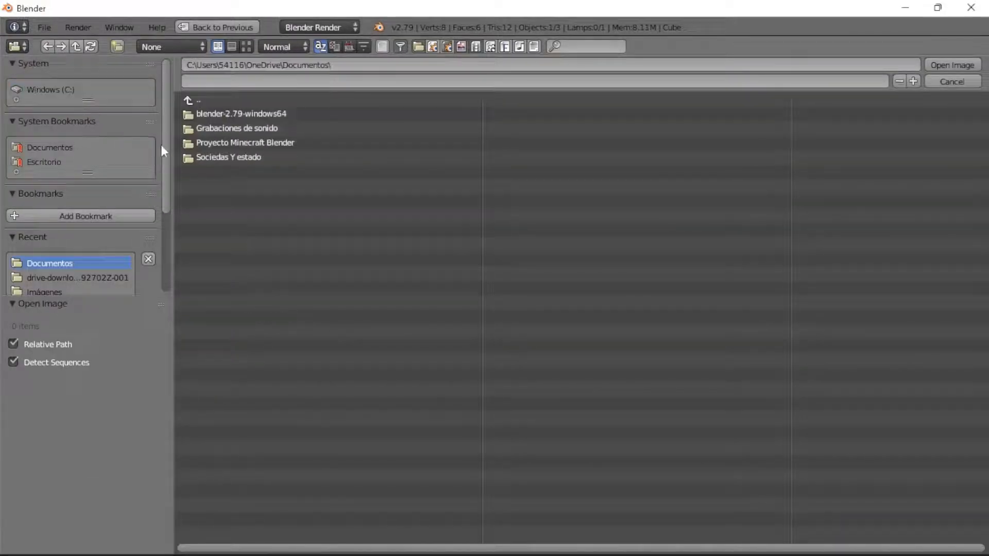
{"action": "left_click", "coordinate": [208, 101]}
{"action": "left_click", "coordinate": [200, 143]}
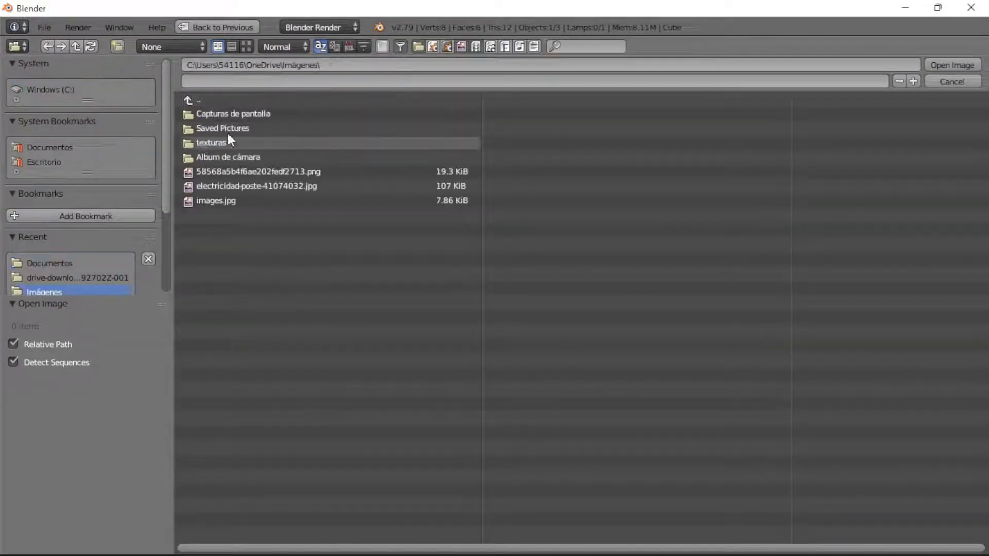
{"action": "left_click", "coordinate": [249, 47]}
{"action": "double_click", "coordinate": [389, 280]}
{"action": "scroll", "coordinate": [673, 271], "scroll_direction": "up", "scroll_amount": 3}
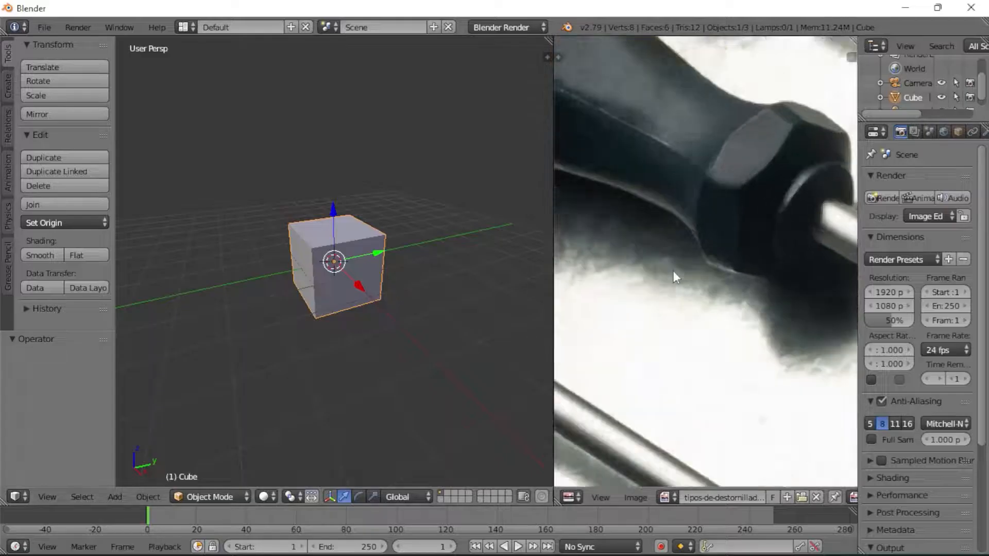
{"action": "scroll", "coordinate": [672, 271], "scroll_direction": "down", "scroll_amount": 11}
{"action": "scroll", "coordinate": [673, 271], "scroll_direction": "up", "scroll_amount": 3}
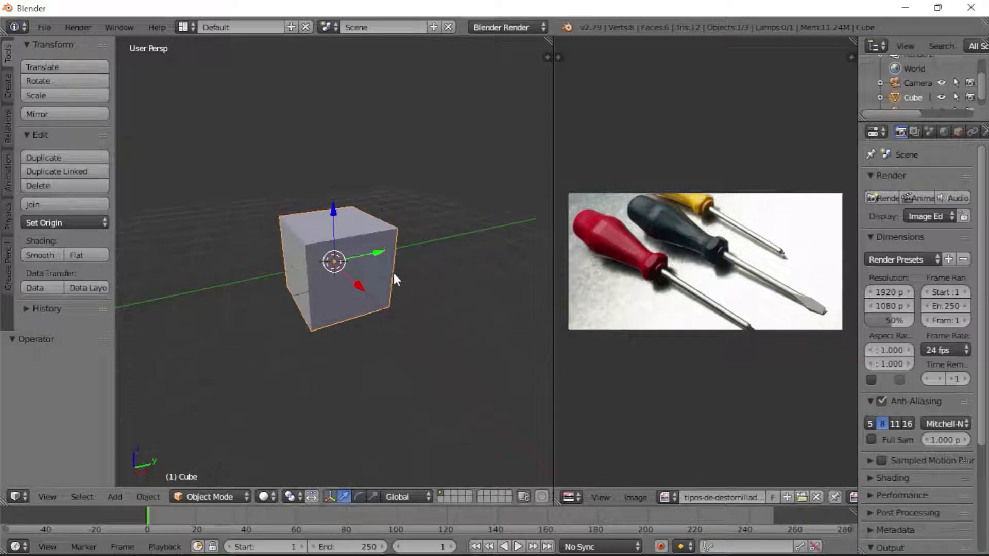
{"action": "key", "text": "s"}
{"action": "left_click", "coordinate": [372, 306]}
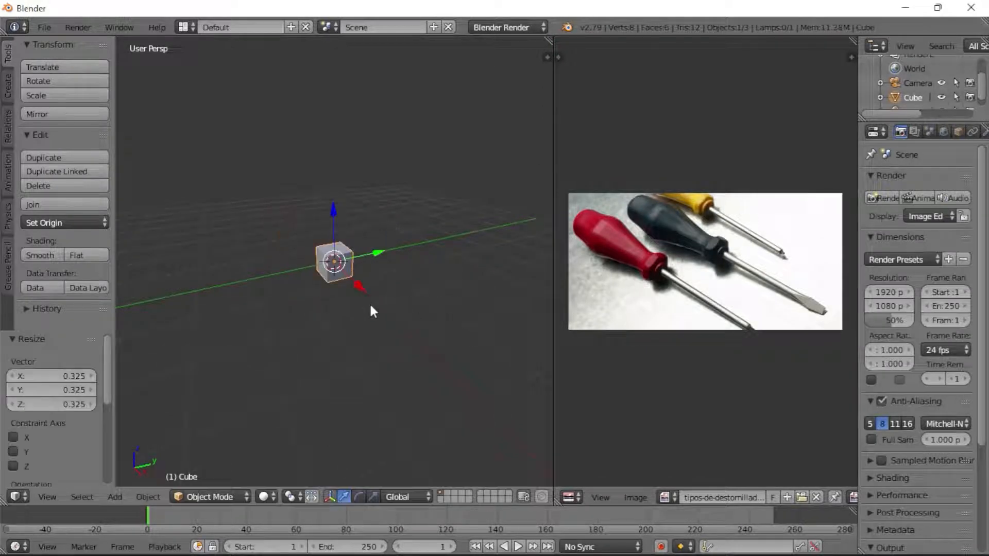
{"action": "key", "text": "ctrl+z"}
Step: In Edit Mode, scale the whole cube along Z by about 2.53 to form a tall block
{"action": "key", "text": "Tab"}
{"action": "key", "text": "s"}
{"action": "key", "text": "z"}
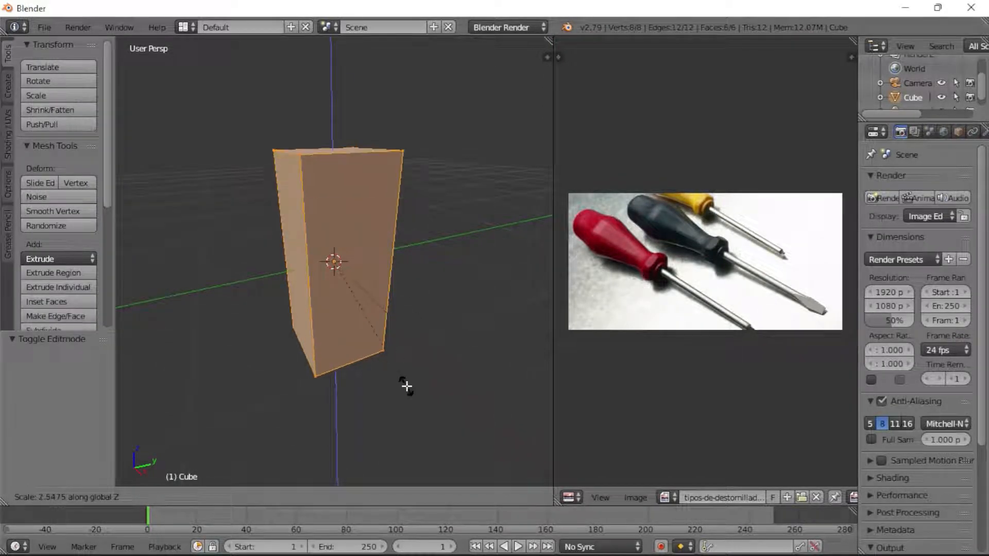
{"action": "left_click", "coordinate": [405, 386]}
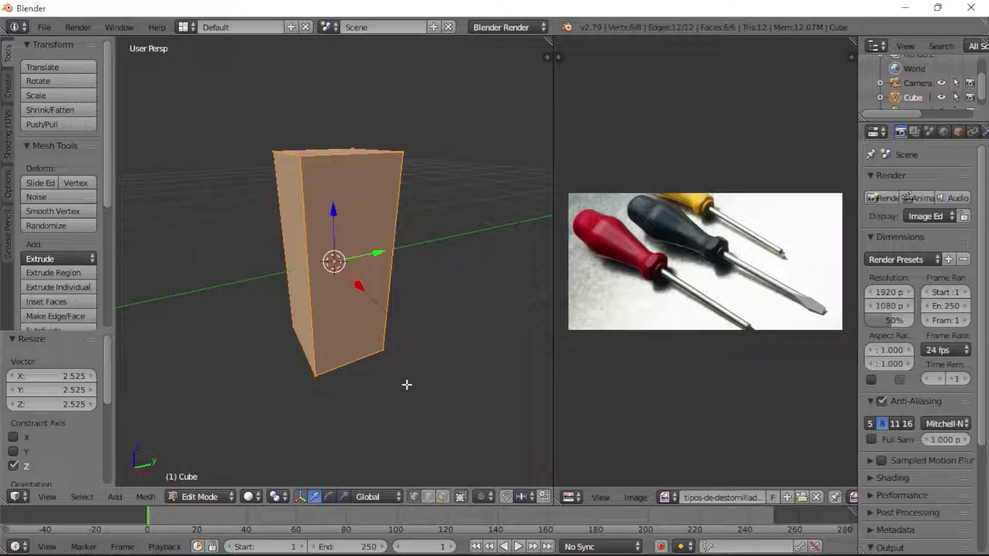
Step: Add a horizontal loop cut around the middle of the block and scale it outward by about 1.47
{"action": "key", "text": "ctrl+r"}
{"action": "left_click", "coordinate": [380, 316]}
{"action": "right_click", "coordinate": [379, 316]}
{"action": "key", "text": "s"}
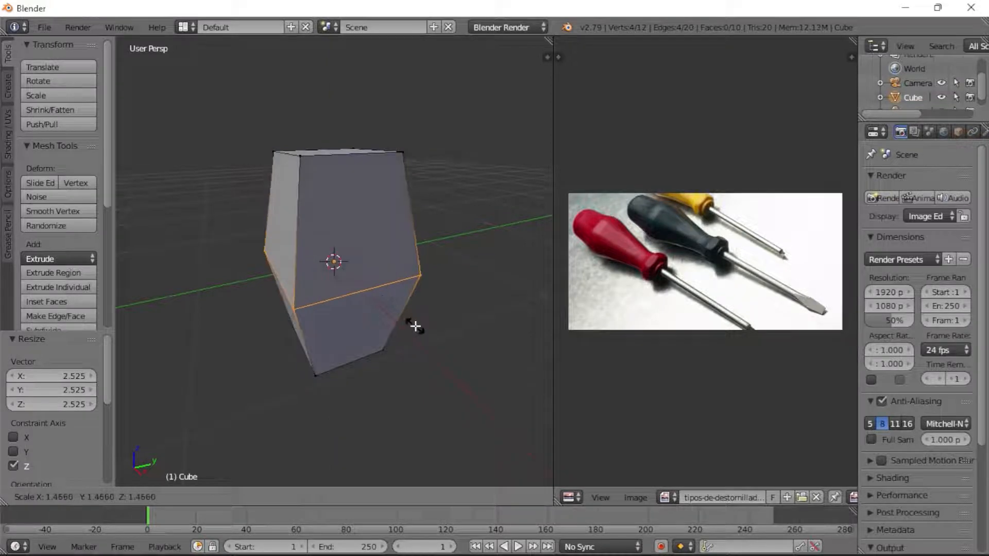
{"action": "left_click", "coordinate": [415, 327]}
Step: Bevel the widened middle edge loop by about 0.515 with one segment
{"action": "key", "text": "ctrl+r"}
{"action": "left_click", "coordinate": [452, 352]}
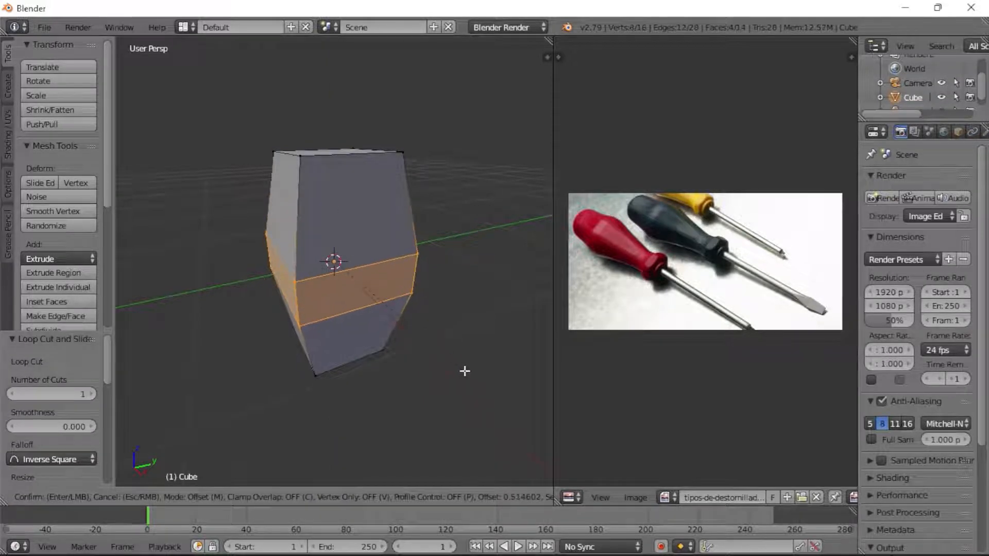
{"action": "left_click", "coordinate": [464, 371]}
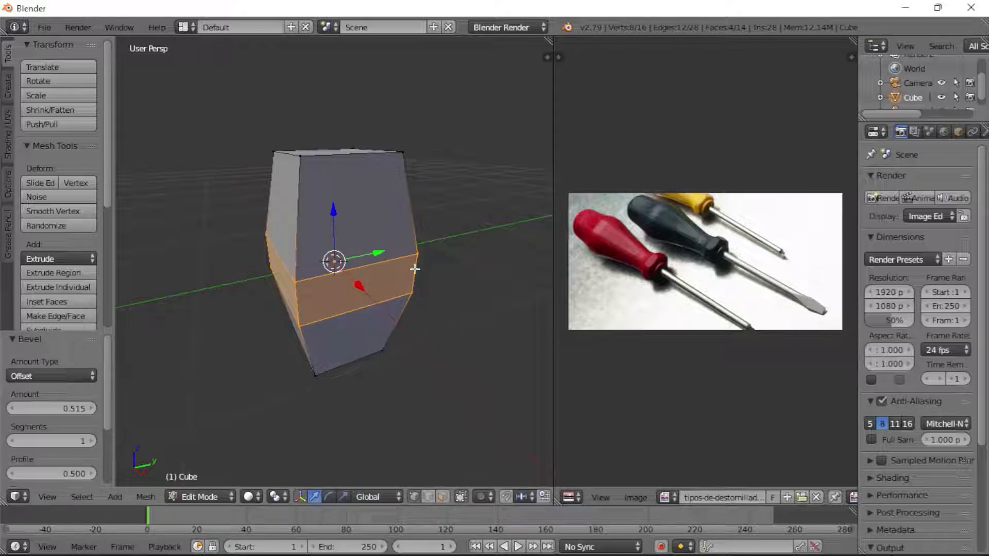
Step: Select the block's top face in face select mode and extrude it upward by about 0.13
{"action": "left_click", "coordinate": [336, 151]}
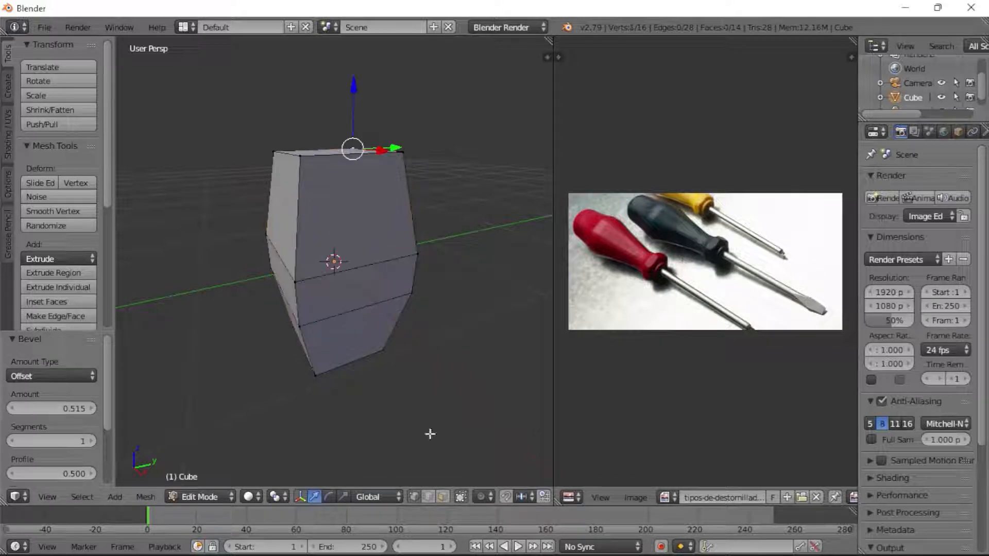
{"action": "left_click", "coordinate": [441, 497]}
{"action": "right_click", "coordinate": [332, 150]}
{"action": "key", "text": "e"}
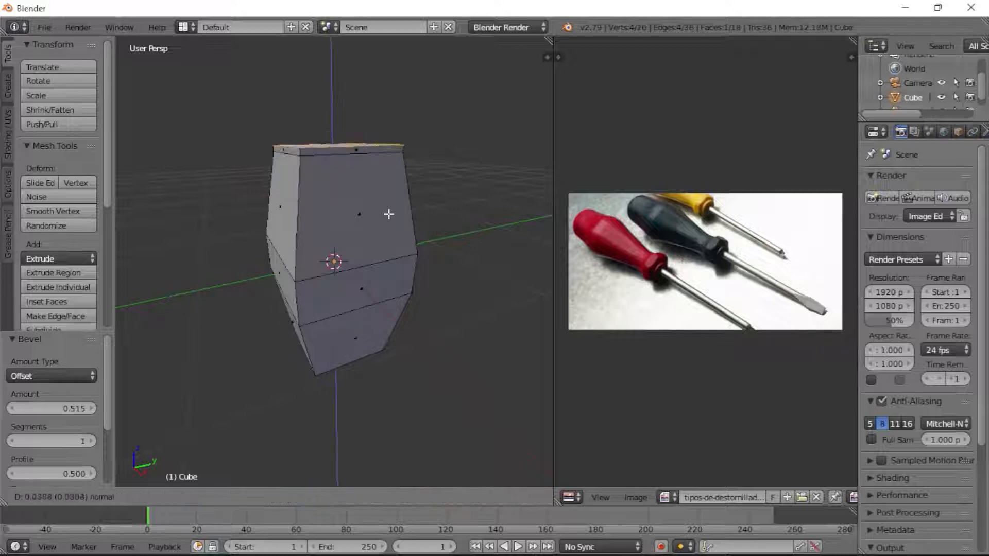
{"action": "left_click", "coordinate": [397, 202]}
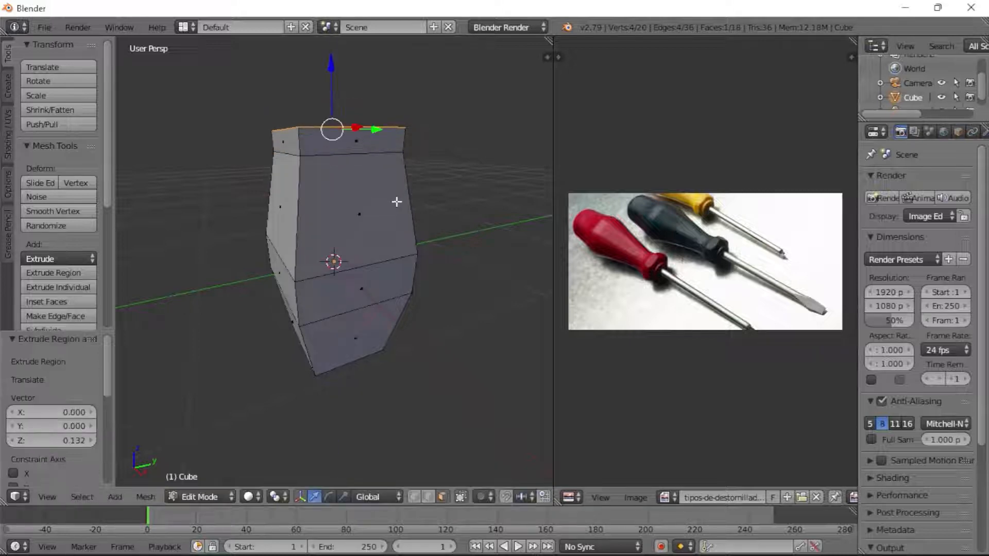
Step: Extrude the top face outward at a scale of about 1.25, and raise it by about 0.11 to form a collar
{"action": "key", "text": "e"}
{"action": "key", "text": "s"}
{"action": "left_click", "coordinate": [425, 207]}
{"action": "key", "text": "e"}
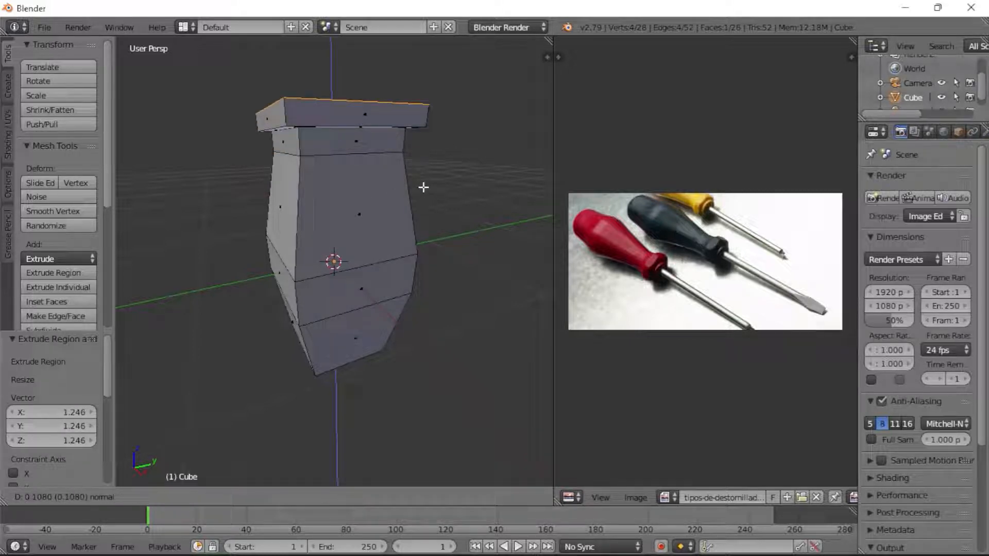
{"action": "left_click", "coordinate": [423, 187]}
{"action": "middle_click_drag", "start_coordinate": [423, 186], "coordinate": [423, 187]}
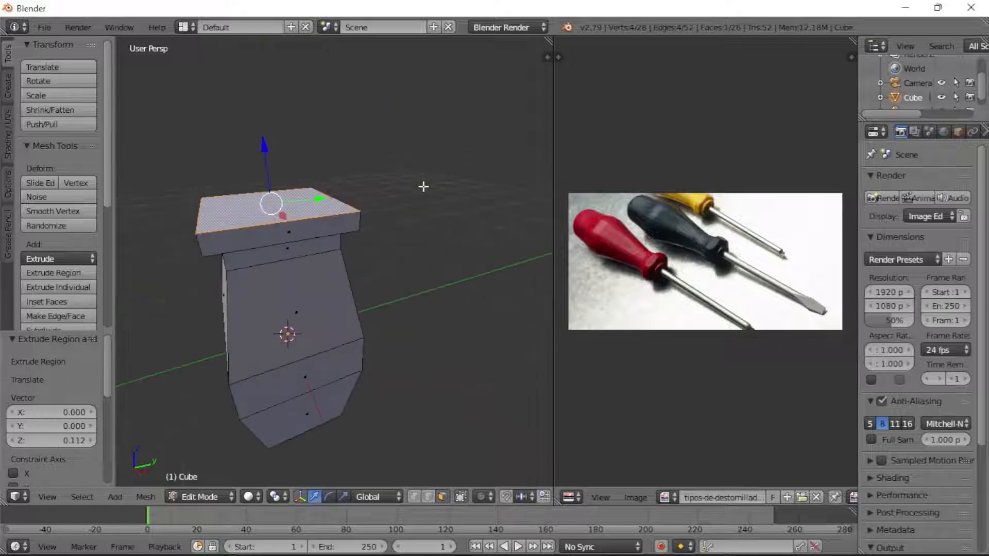
Step: Extrude the collar's top face inward to a scale of about 0.85 and raise it 0.07 along Z for a sloped edge
{"action": "key", "text": "e"}
{"action": "key", "text": "s"}
{"action": "left_click", "coordinate": [438, 265]}
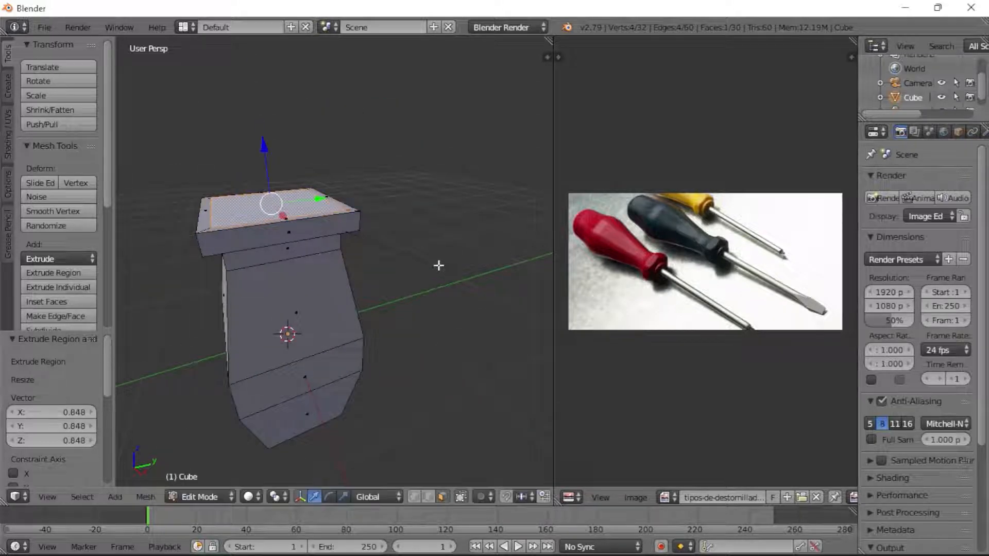
{"action": "key", "text": "g"}
{"action": "key", "text": "z"}
{"action": "left_click", "coordinate": [438, 252]}
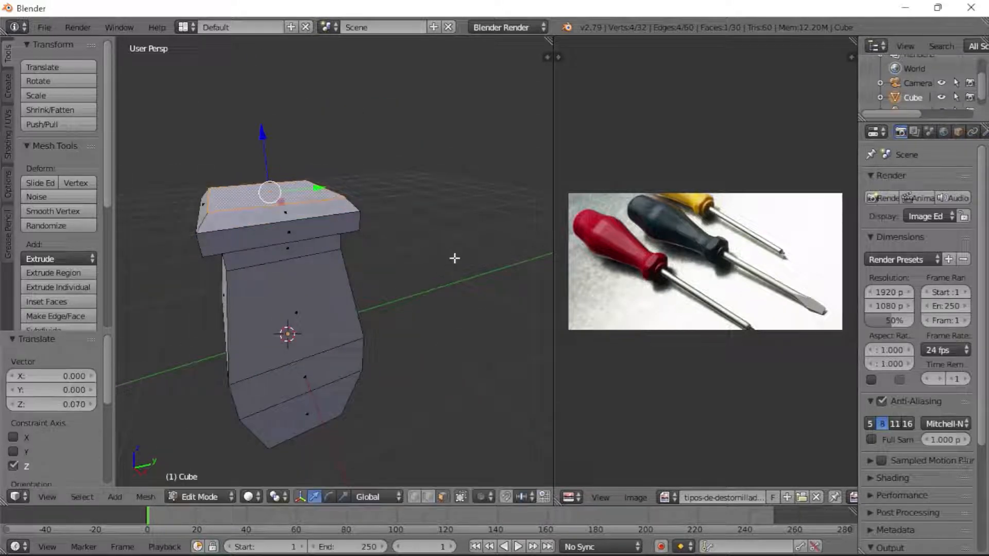
Step: Extrude the top face inward to a scale of about 0.7, and extrude it slightly upward as a small raised block
{"action": "key", "text": "e"}
{"action": "key", "text": "s"}
{"action": "left_click", "coordinate": [396, 235]}
{"action": "key", "text": "e"}
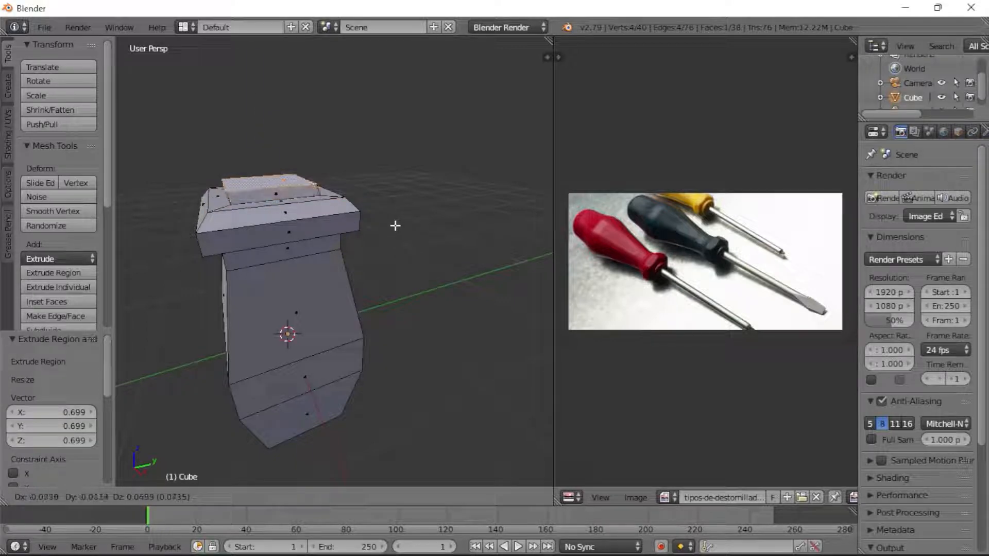
{"action": "left_click", "coordinate": [395, 225]}
Step: Bevel the four vertical corner edge loops running along the handle by about 0.59 to make it octagonal
{"action": "key", "text": "a"}
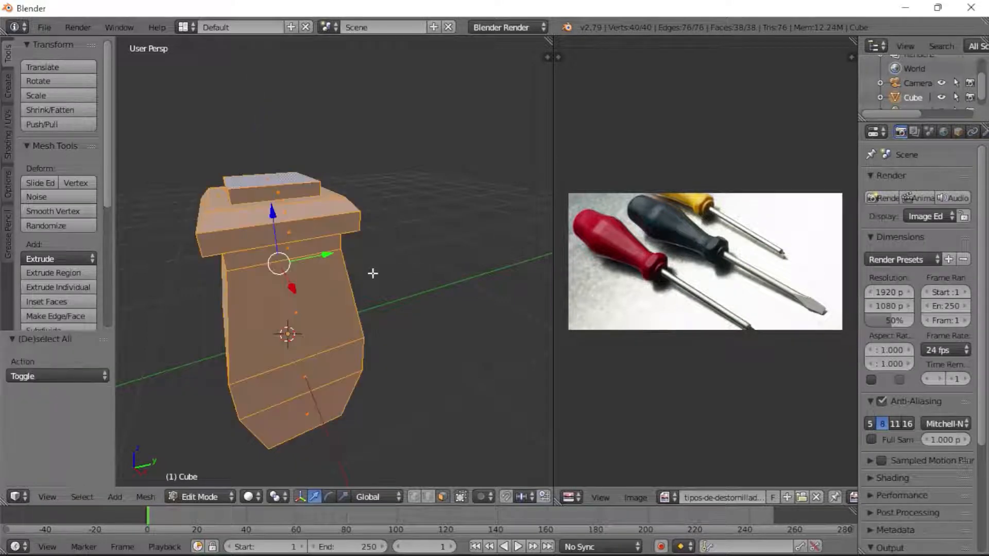
{"action": "right_click", "coordinate": [347, 281]}
{"action": "left_click", "coordinate": [429, 497]}
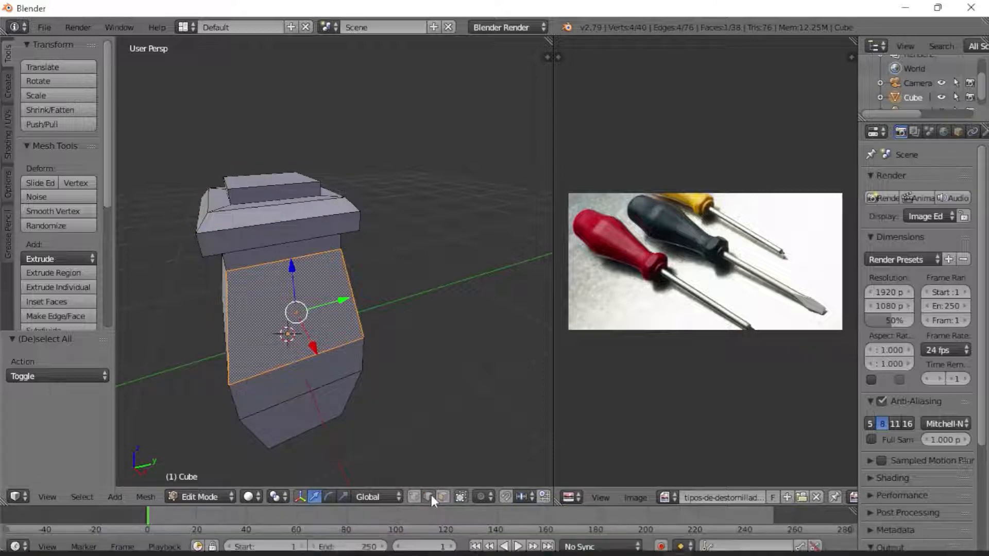
{"action": "right_click", "coordinate": [352, 340], "text": "alt"}
{"action": "right_click", "coordinate": [361, 349], "text": "alt"}
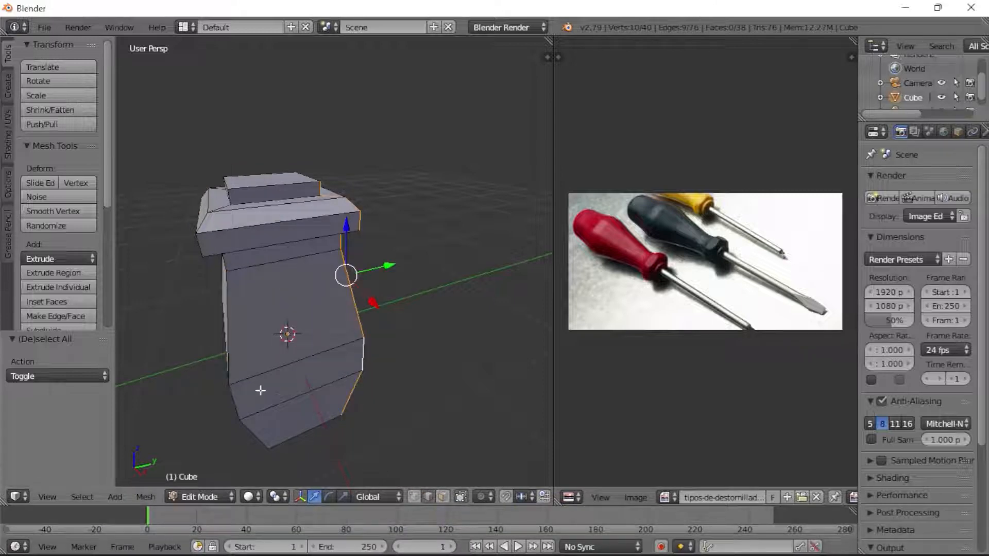
{"action": "right_click", "coordinate": [319, 300], "text": "alt+shift"}
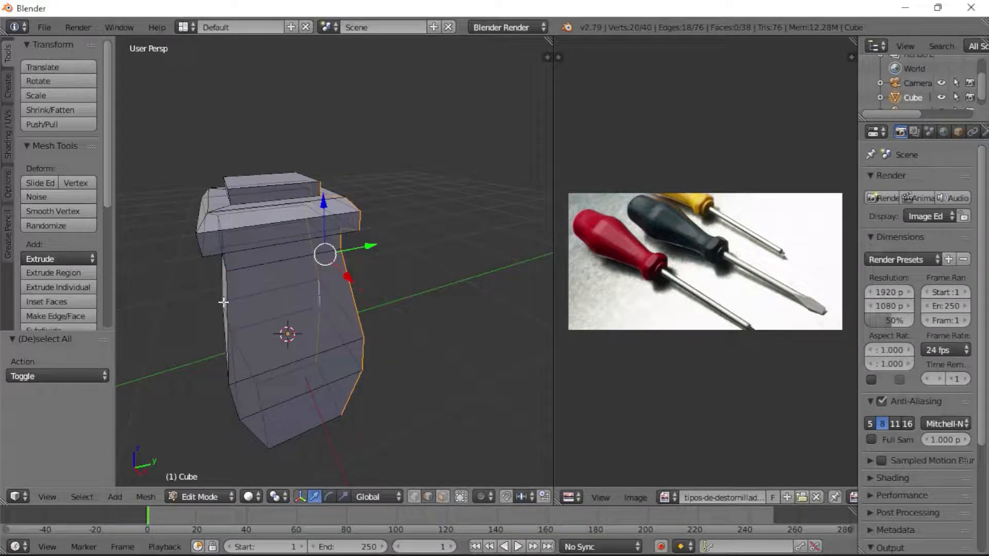
{"action": "right_click", "coordinate": [215, 309], "text": "alt+shift"}
{"action": "right_click", "coordinate": [222, 311], "text": "alt+shift"}
{"action": "right_click", "coordinate": [230, 345], "text": "alt+shift"}
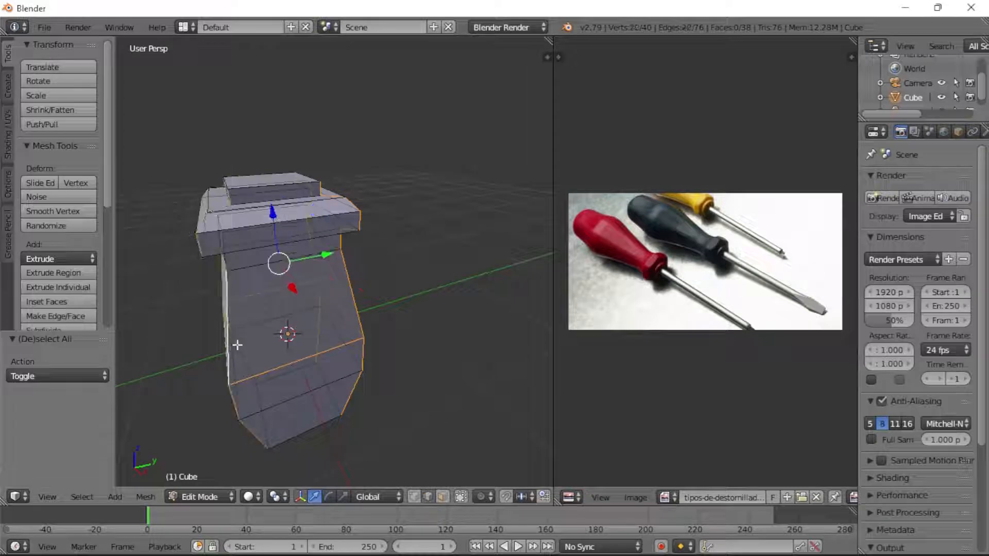
{"action": "right_click", "coordinate": [331, 314], "text": "alt+shift"}
{"action": "right_click", "coordinate": [332, 313], "text": "alt+shift"}
{"action": "right_click", "coordinate": [336, 306], "text": "alt+shift"}
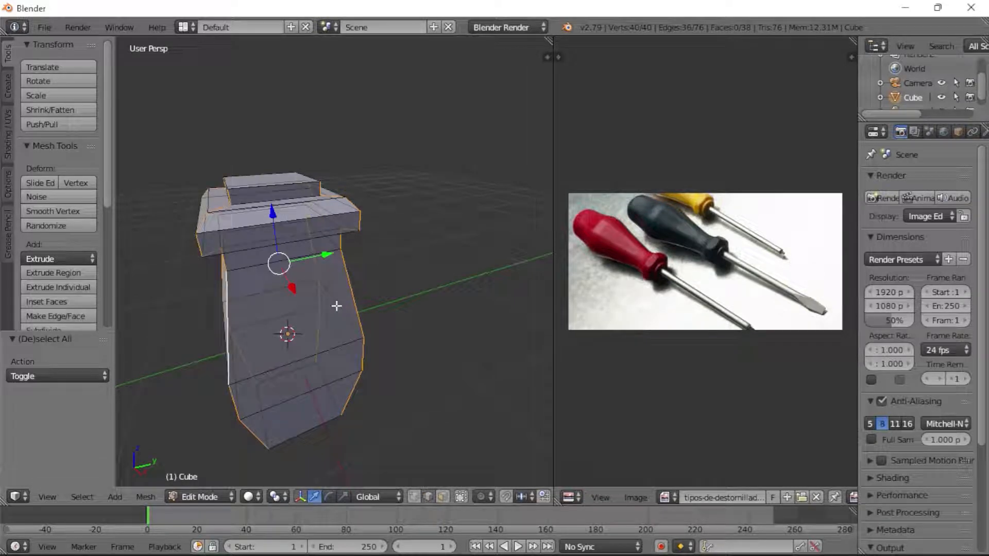
{"action": "key", "text": "ctrl+f"}
{"action": "left_click", "coordinate": [443, 232]}
{"action": "key", "text": "shift+f"}
{"action": "key", "text": "s"}
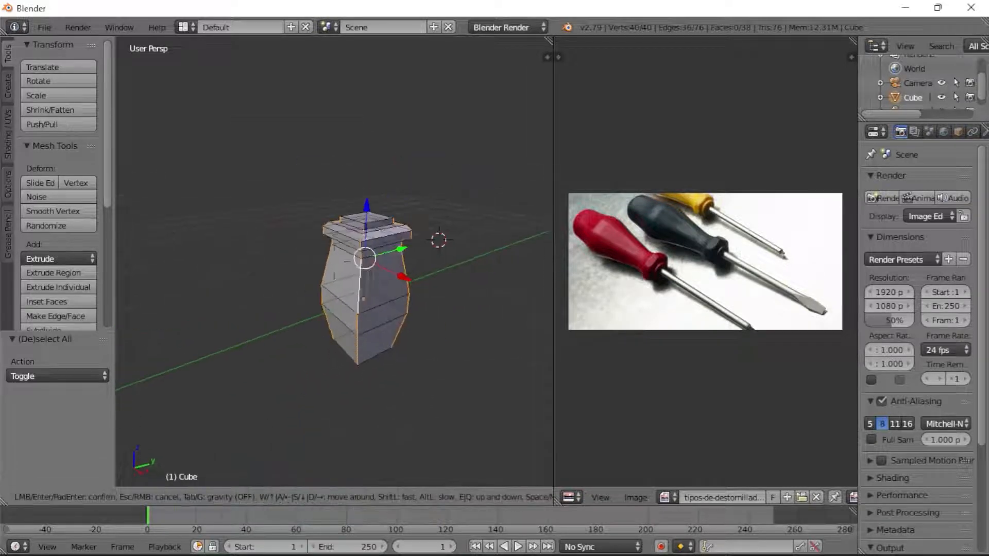
{"action": "left_click", "coordinate": [364, 258]}
{"action": "key", "text": "ctrl+b"}
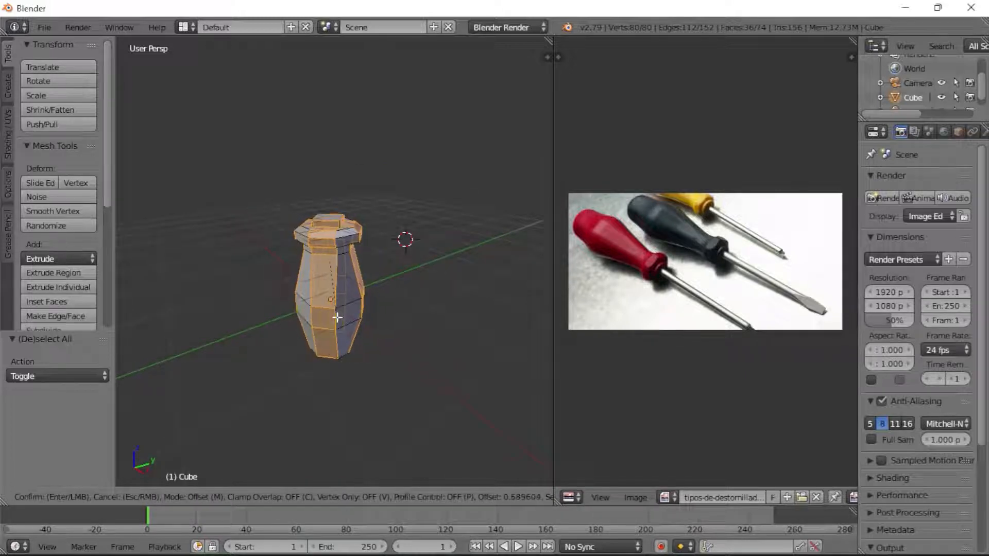
{"action": "left_click", "coordinate": [337, 311]}
{"action": "key", "text": "Tab"}
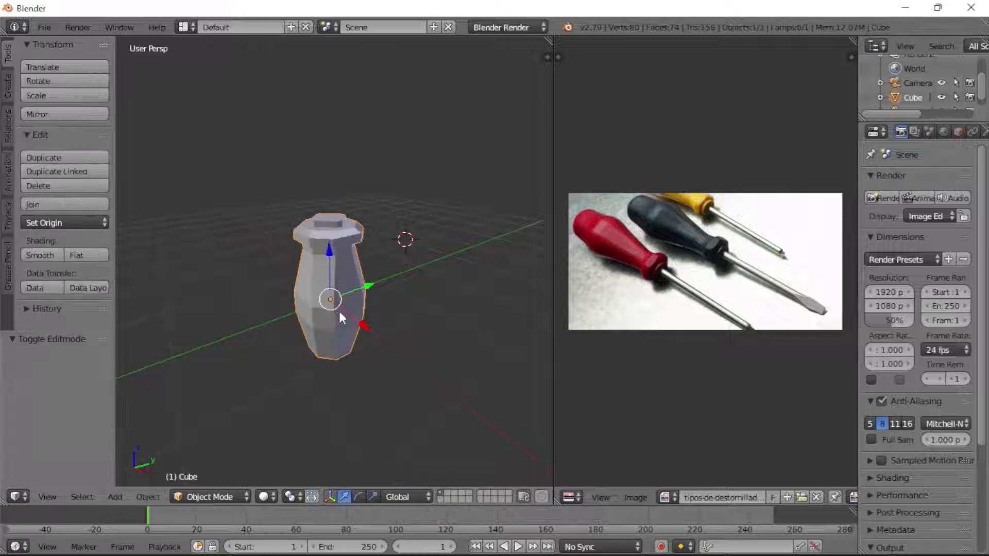
{"action": "key", "text": "Tab"}
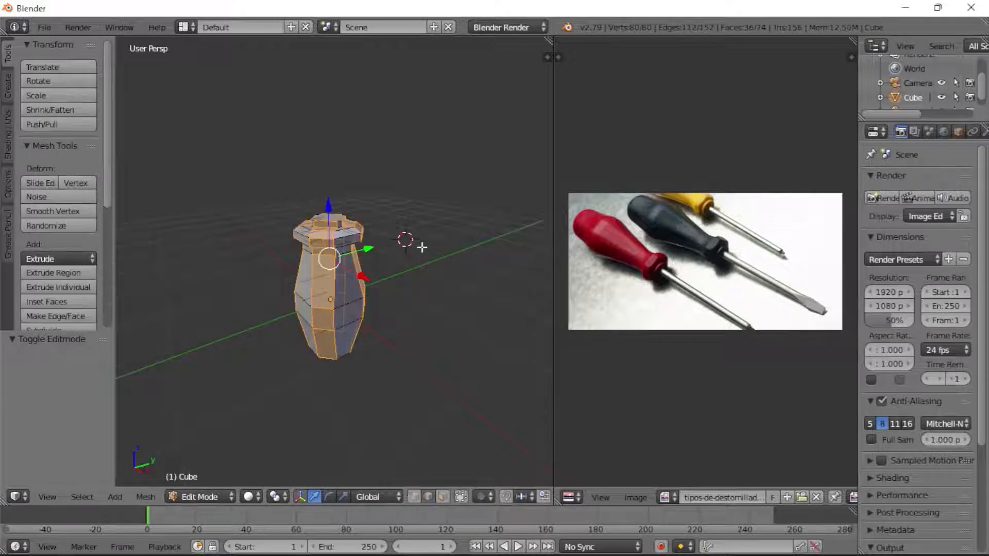
{"action": "key", "text": "KP_7"}
{"action": "key", "text": "KP_5"}
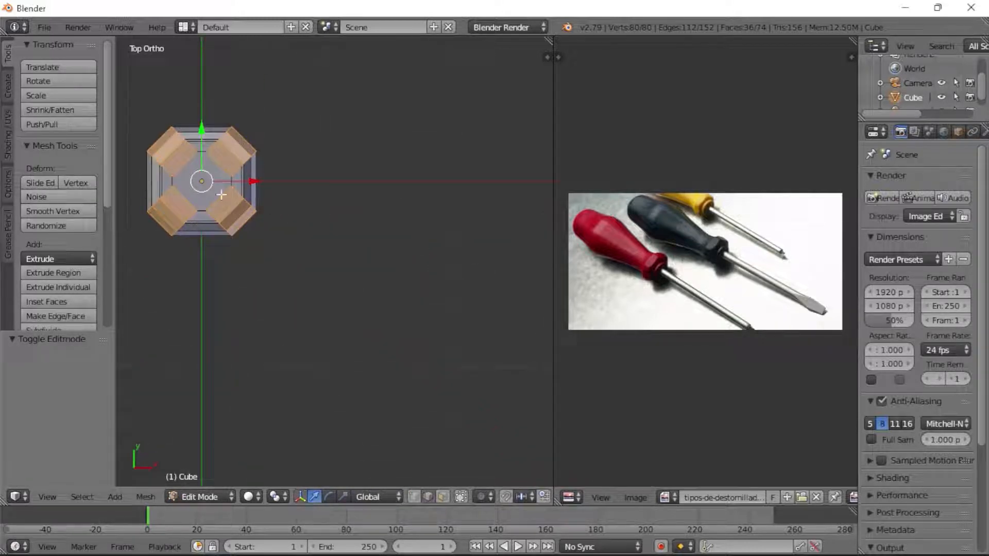
{"action": "key", "text": "shift+d"}
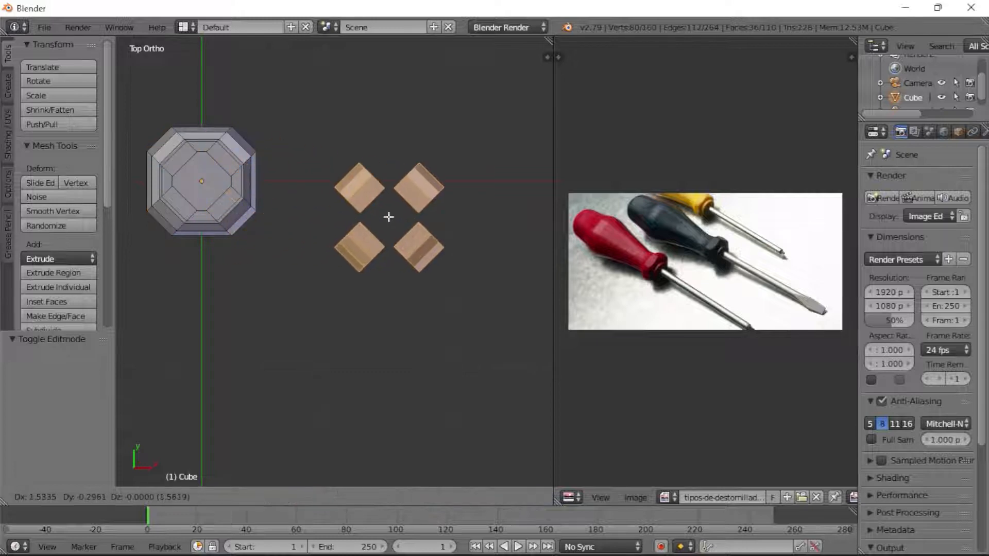
{"action": "left_click", "coordinate": [389, 217]}
{"action": "key", "text": "x"}
{"action": "left_click", "coordinate": [385, 249]}
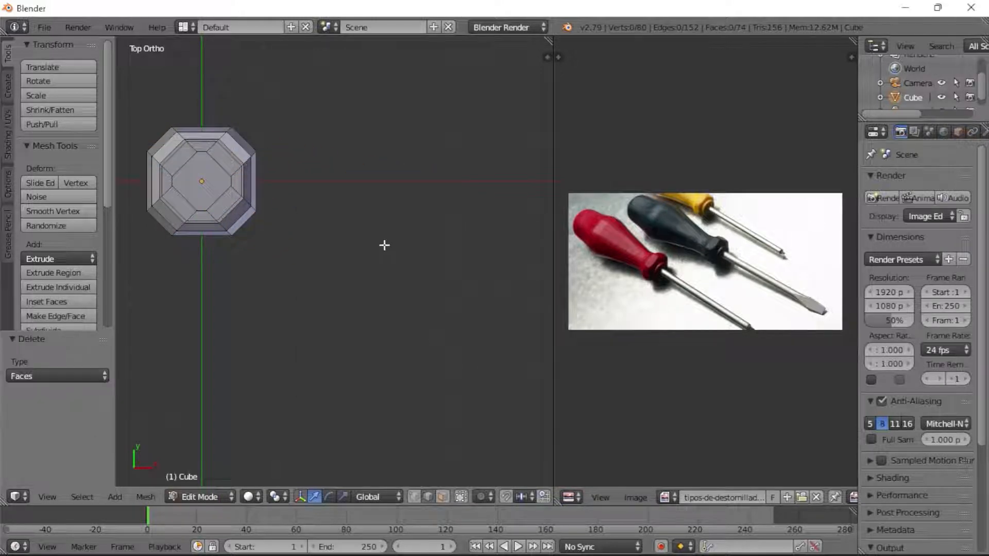
{"action": "middle_click_drag", "start_coordinate": [384, 245], "coordinate": [335, 264]}
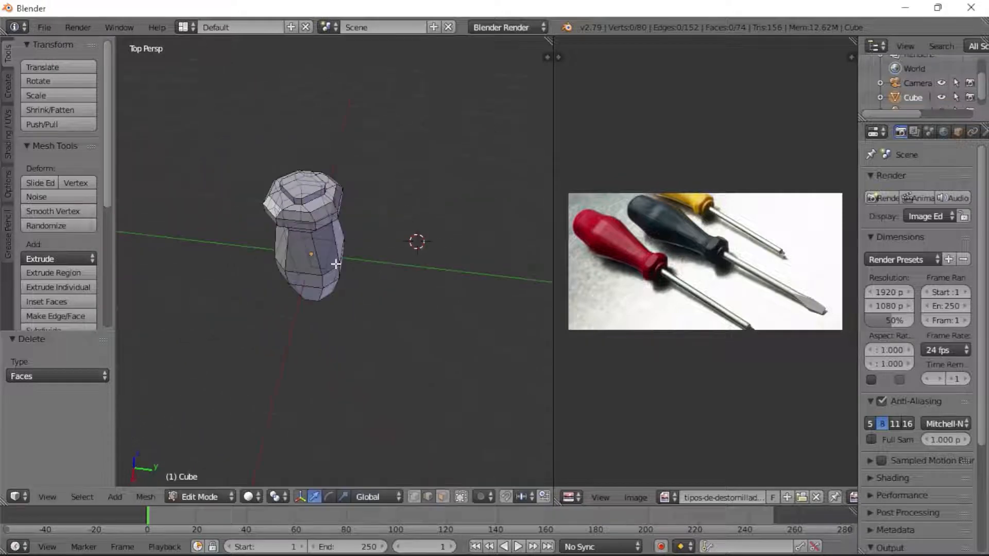
Step: Limit selection to visible geometry so the mesh's hidden edges are not shown
{"action": "left_click", "coordinate": [461, 497]}
{"action": "key", "text": "shift+d"}
{"action": "right_click", "coordinate": [378, 383]}
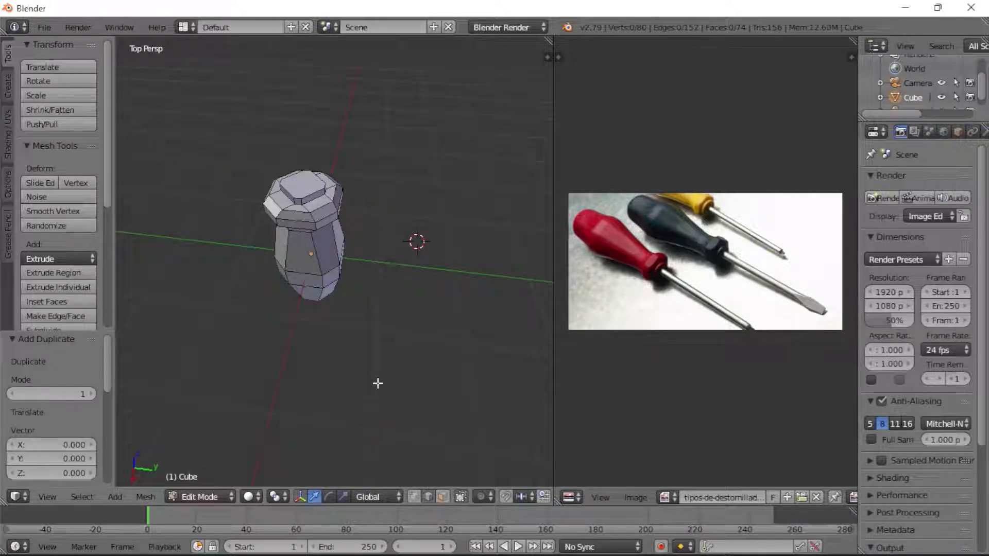
Step: Save the file as destornillador.blend in the Documentos folder
{"action": "key", "text": "ctrl+s"}
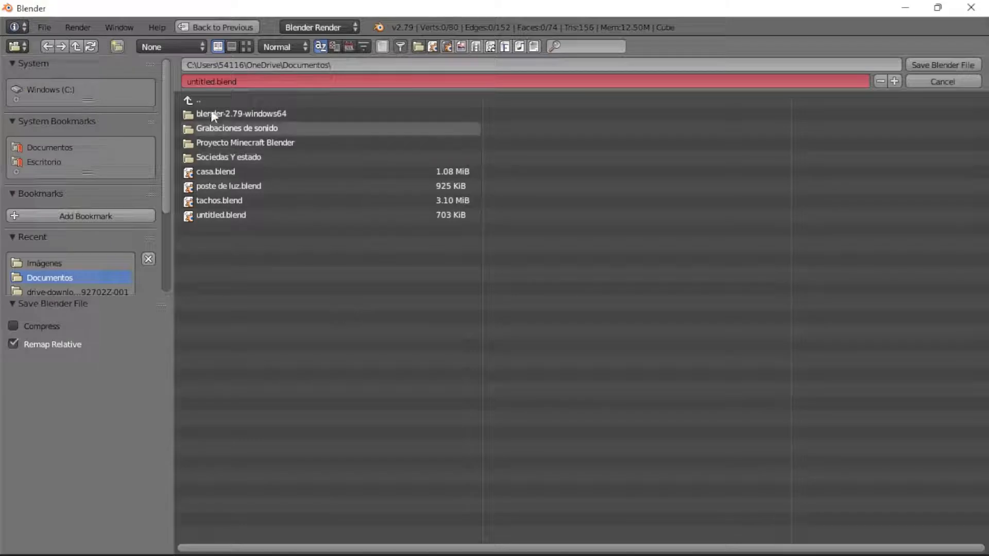
{"action": "double_click", "coordinate": [204, 81]}
{"action": "type", "text": "destor"}
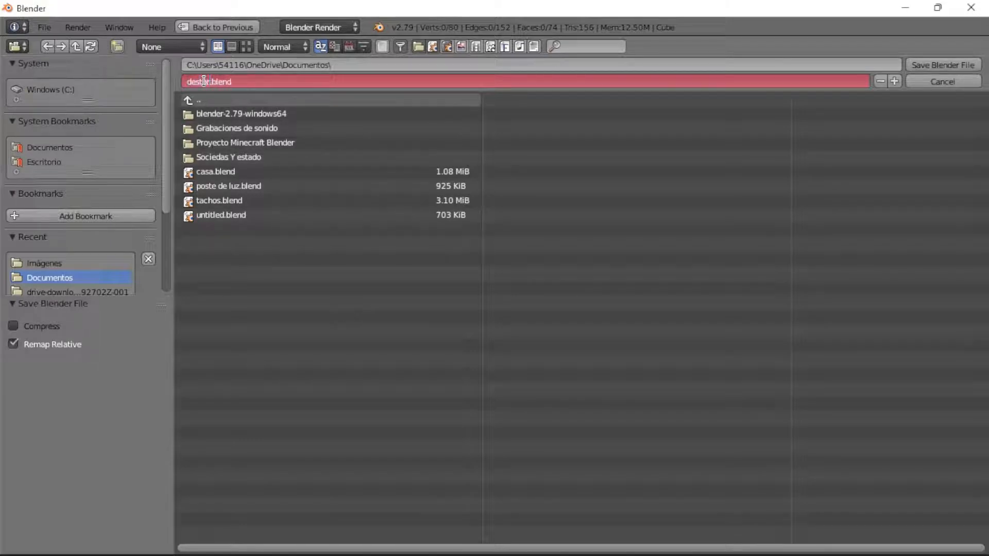
{"action": "left_click", "coordinate": [936, 66]}
Step: Snap the 3D cursor to the handle object's origin and return to Edit Mode
{"action": "key", "text": "Tab"}
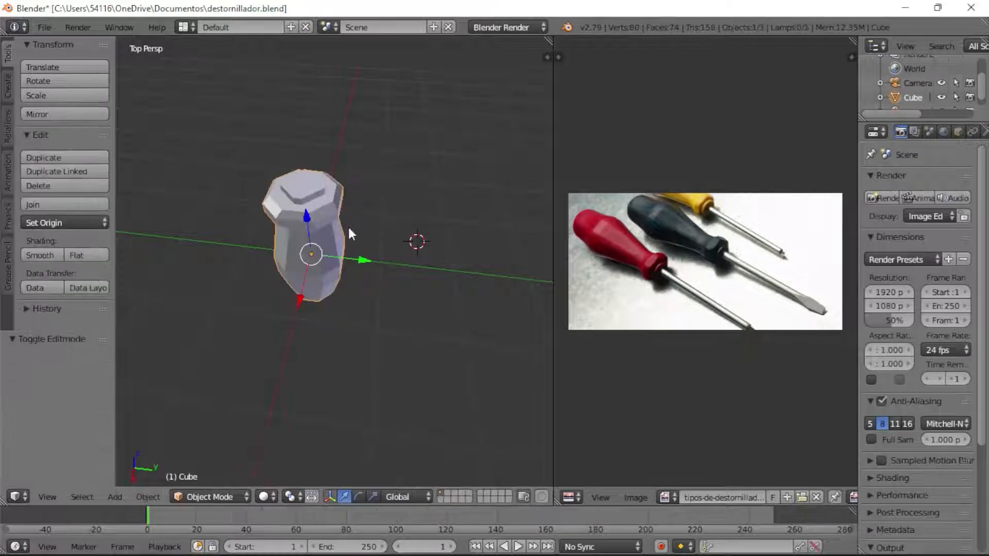
{"action": "key", "text": "shift+s"}
{"action": "left_click", "coordinate": [338, 294]}
{"action": "key", "text": "Tab"}
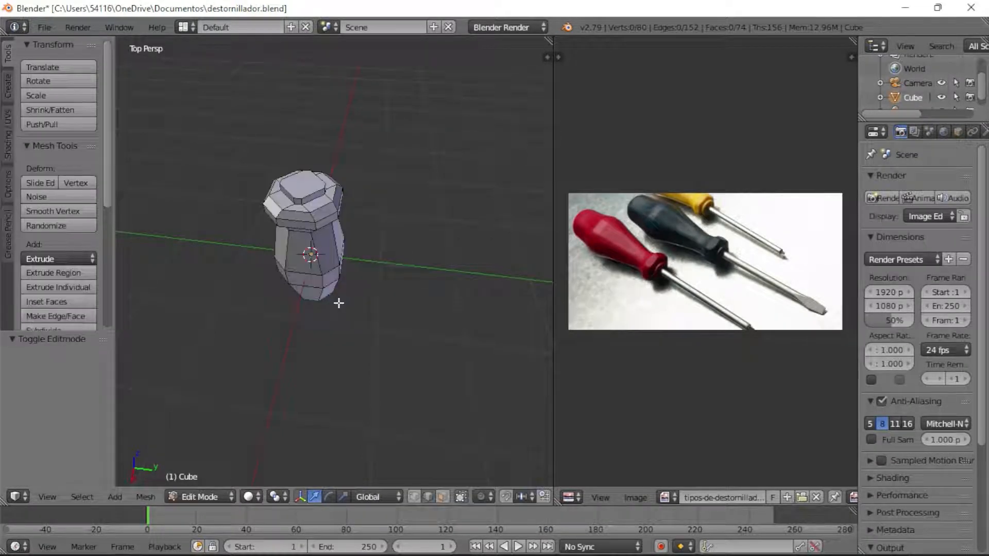
Step: Add a 32-vertex cylinder to the mesh, scale it to about 0.3, and raise it along Z to the handle's top
{"action": "key", "text": "shift+a"}
{"action": "left_click", "coordinate": [332, 370]}
{"action": "key", "text": "s"}
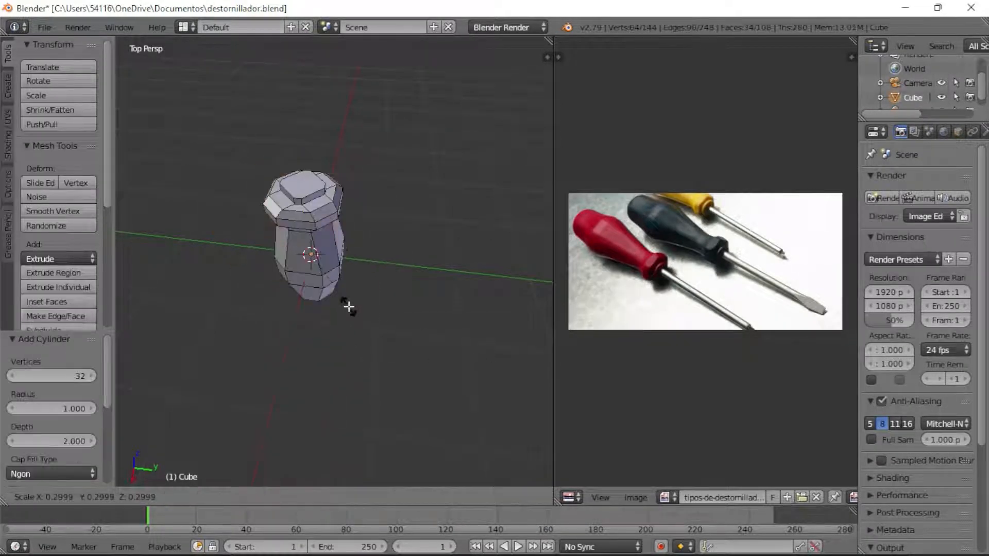
{"action": "left_click", "coordinate": [348, 306]}
{"action": "key", "text": "g"}
{"action": "key", "text": "z"}
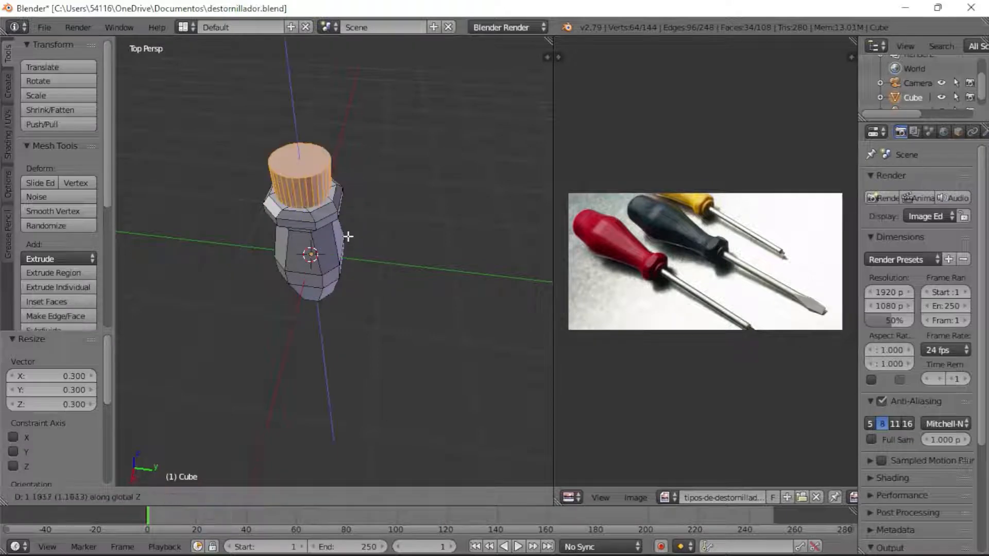
{"action": "left_click", "coordinate": [415, 265]}
Step: Shrink the cylinder at a scale of 0.527, lower it along Z onto the raised block, and shrink it again at 0.722
{"action": "key", "text": "s"}
{"action": "left_click", "coordinate": [337, 236]}
{"action": "key", "text": "g"}
{"action": "key", "text": "z"}
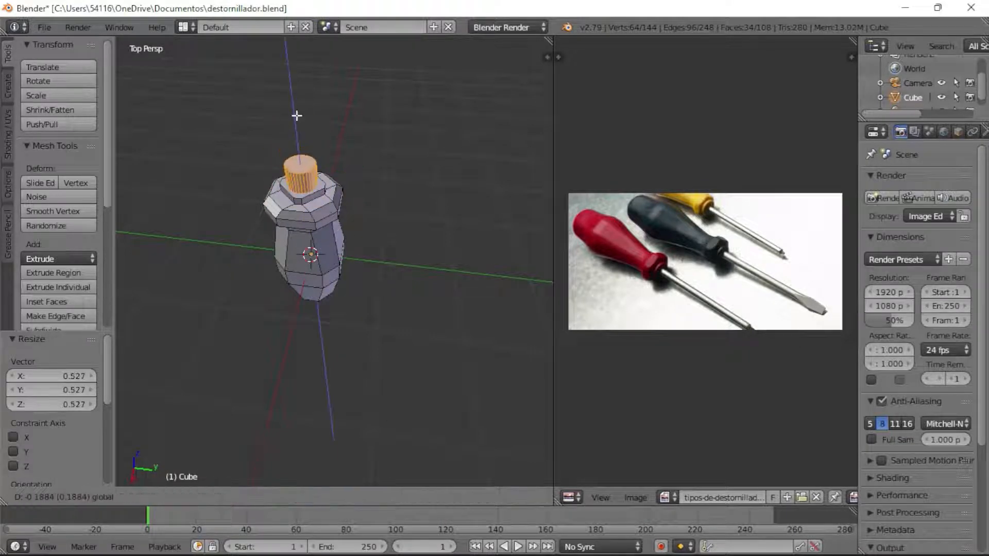
{"action": "left_click", "coordinate": [295, 115]}
{"action": "key", "text": "s"}
{"action": "left_click", "coordinate": [426, 270]}
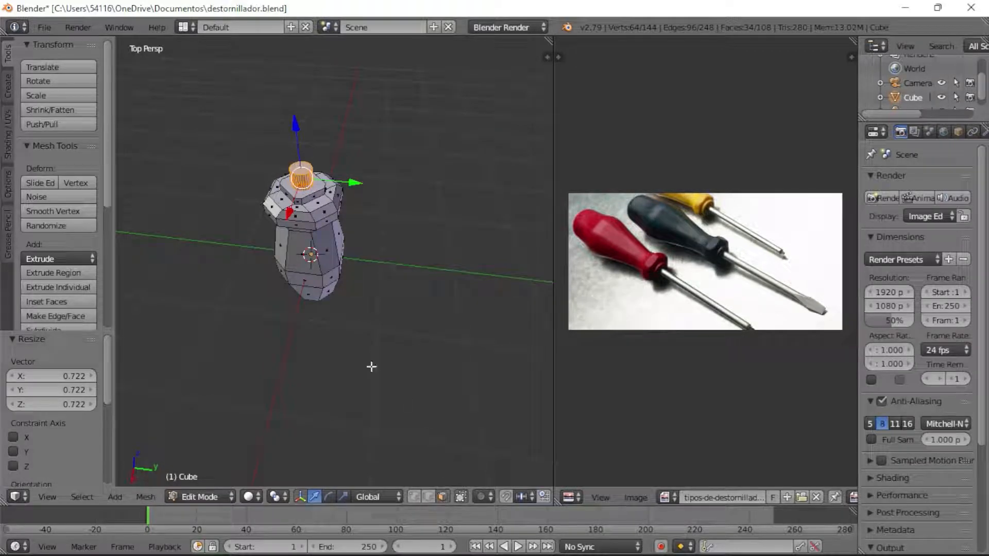
Step: Lengthen the cylinder into a shaft by raising its top face 1.331 and a further 0.367 along Z
{"action": "right_click", "coordinate": [297, 166]}
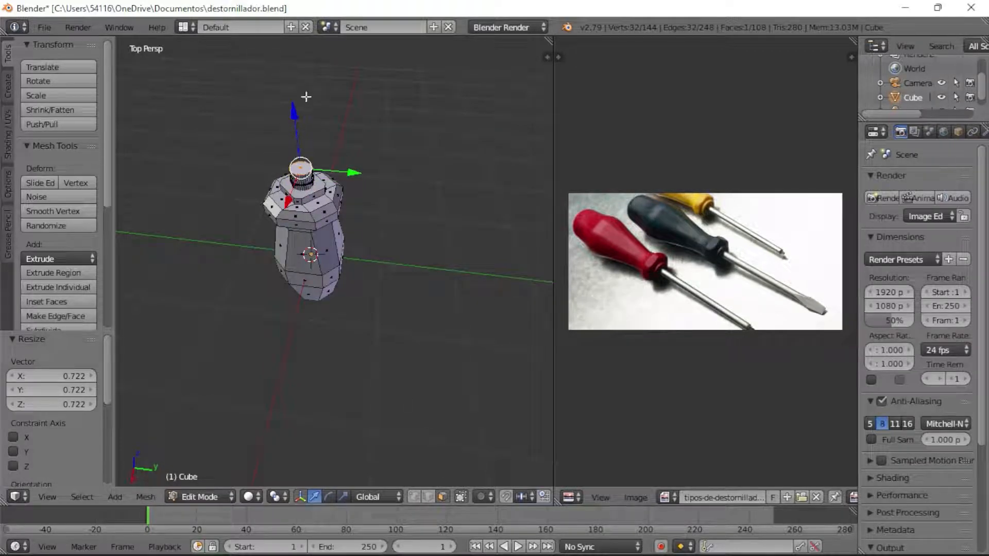
{"action": "key", "text": "e"}
{"action": "left_click", "coordinate": [256, 337]}
{"action": "scroll", "coordinate": [316, 227], "scroll_direction": "down", "scroll_amount": 4}
{"action": "key", "text": "shift+f"}
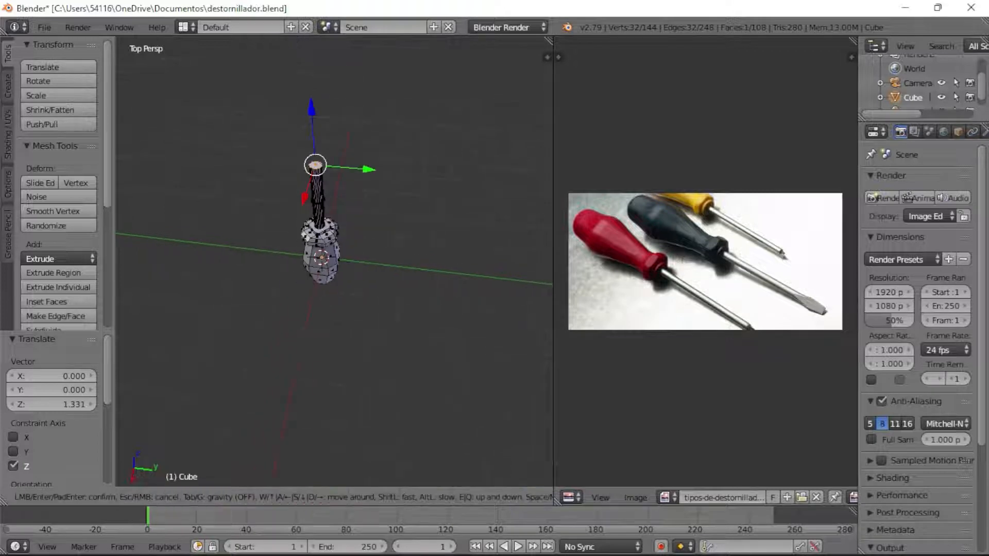
{"action": "key", "text": "w"}
{"action": "key", "text": "a"}
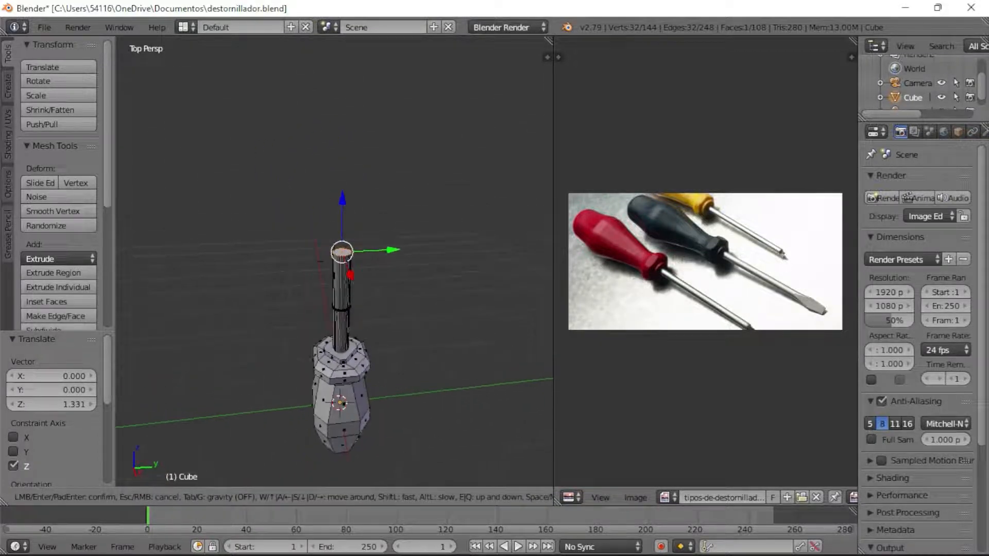
{"action": "key", "text": "s"}
{"action": "left_click", "coordinate": [335, 262]}
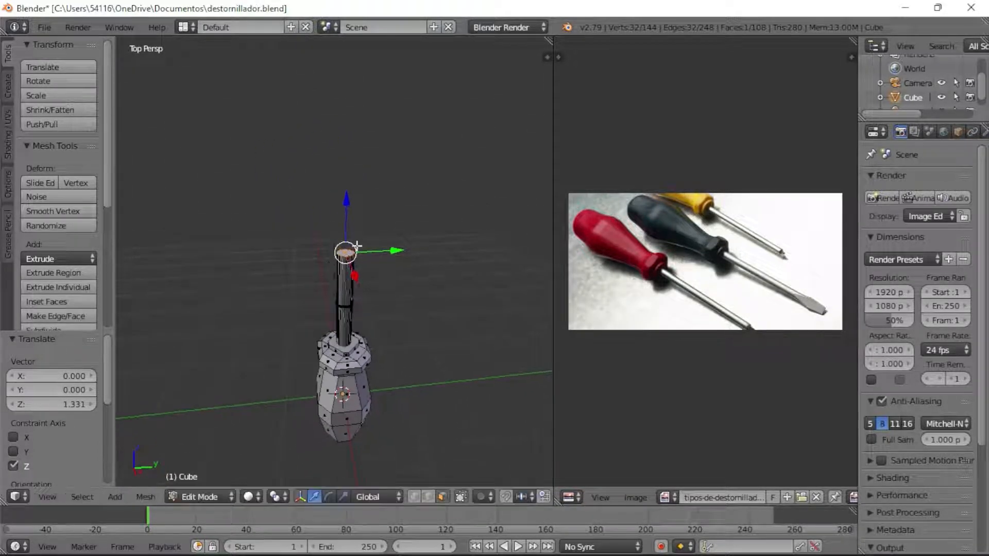
{"action": "left_click_drag", "start_coordinate": [345, 228], "coordinate": [352, 202]}
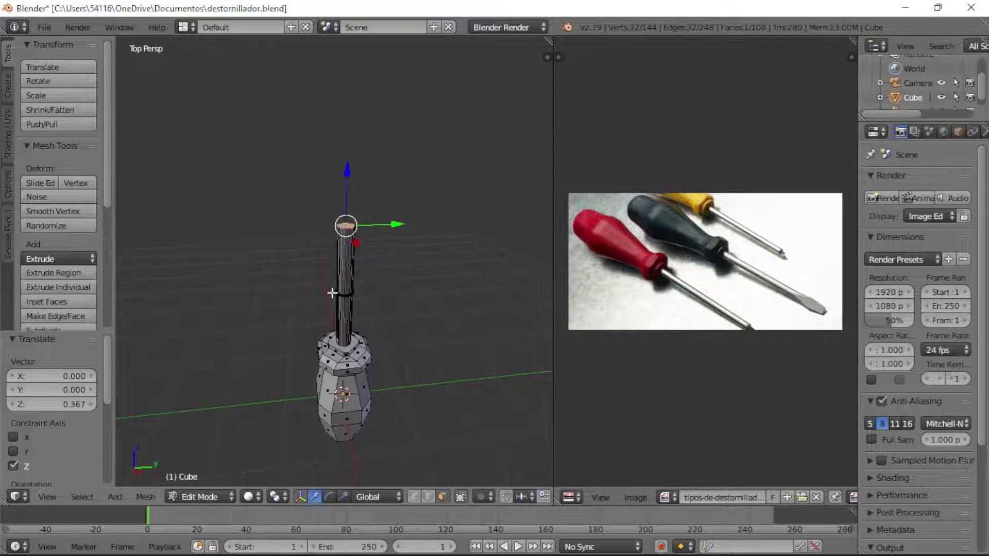
Step: Select the whole linked shaft, scale it down to make it thinner, and raise it along Z
{"action": "key", "text": "ctrl+l"}
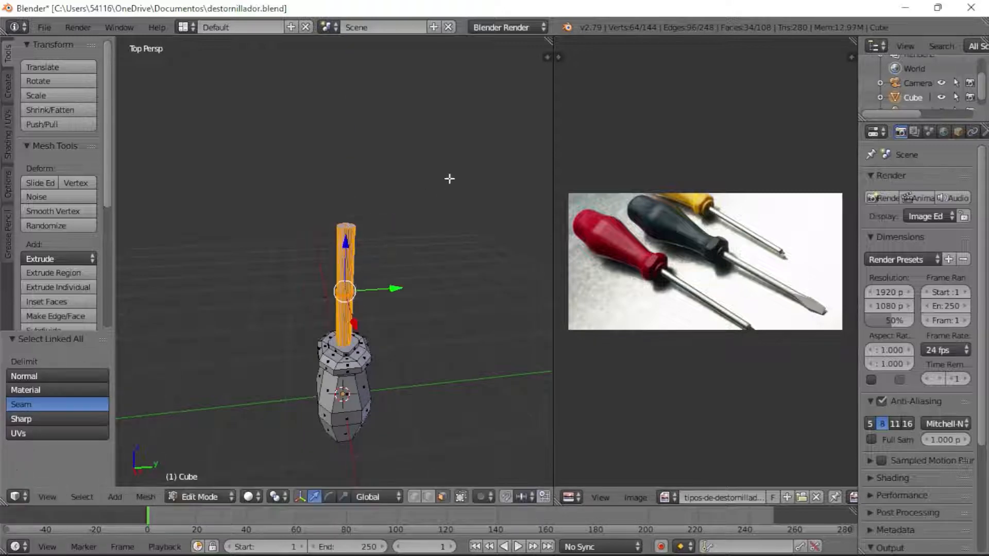
{"action": "key", "text": "s"}
{"action": "left_click", "coordinate": [441, 187]}
{"action": "left_click_drag", "start_coordinate": [348, 240], "coordinate": [346, 207]}
Step: Raise the shaft's top face 0.247 along Z and extrude it a short way upward for the tip
{"action": "right_click", "coordinate": [347, 258]}
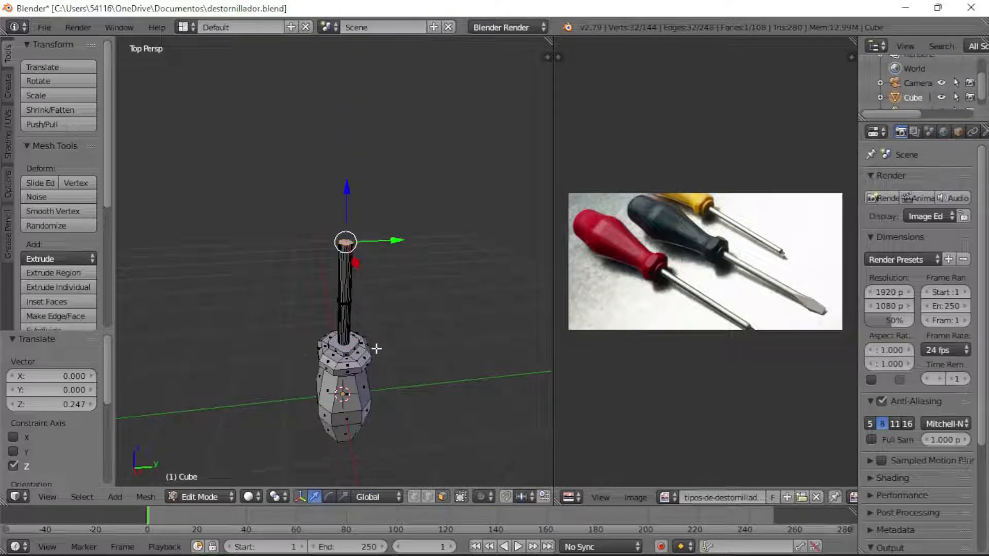
{"action": "key", "text": "e"}
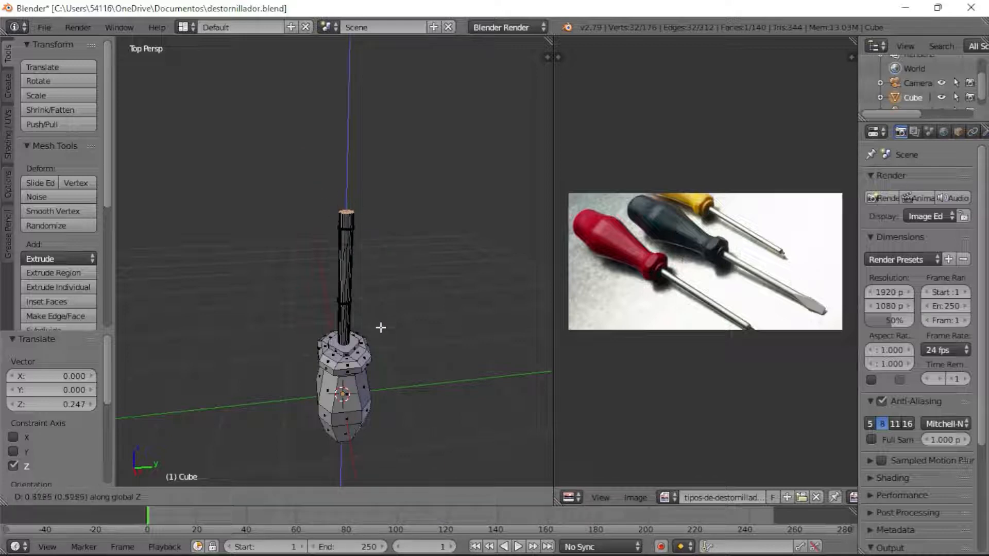
{"action": "left_click", "coordinate": [380, 342]}
{"action": "scroll", "coordinate": [377, 284], "scroll_direction": "up", "scroll_amount": 4}
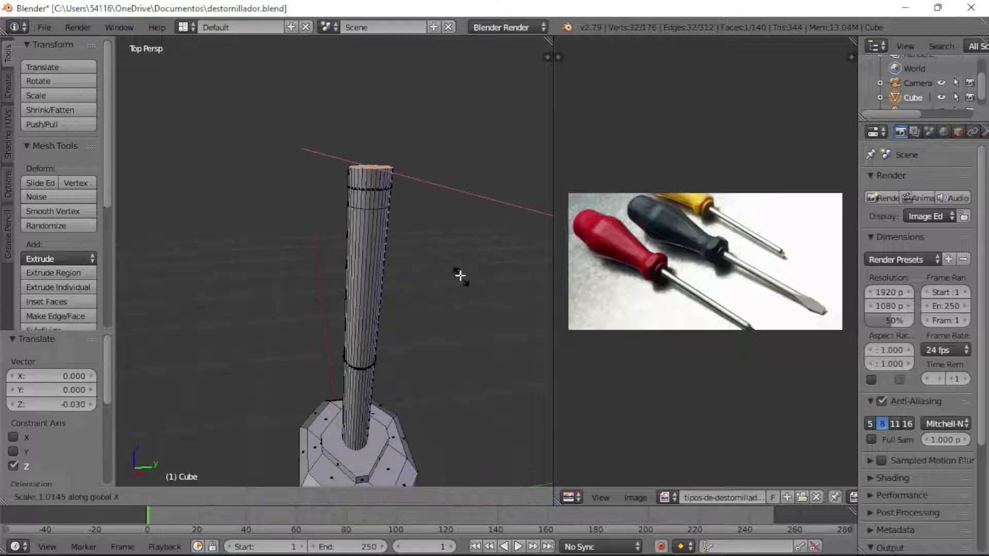
Step: Try flattening the shaft's end face along X at a scale of 0.444
{"action": "key", "text": "s"}
{"action": "key", "text": "x"}
{"action": "left_click", "coordinate": [401, 221]}
Step: Try extruding the flattened end upward and scaling it to 0.6 along X, and undo the flattened tip
{"action": "key", "text": "e"}
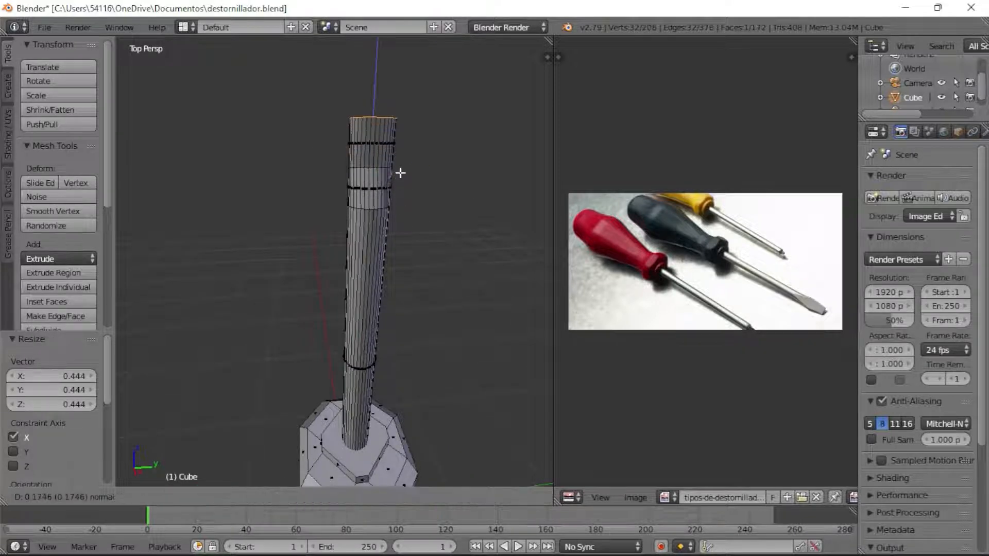
{"action": "left_click", "coordinate": [399, 172]}
{"action": "key", "text": "s"}
{"action": "key", "text": "x"}
{"action": "left_click", "coordinate": [421, 210]}
{"action": "scroll", "coordinate": [422, 209], "scroll_direction": "down", "scroll_amount": 2}
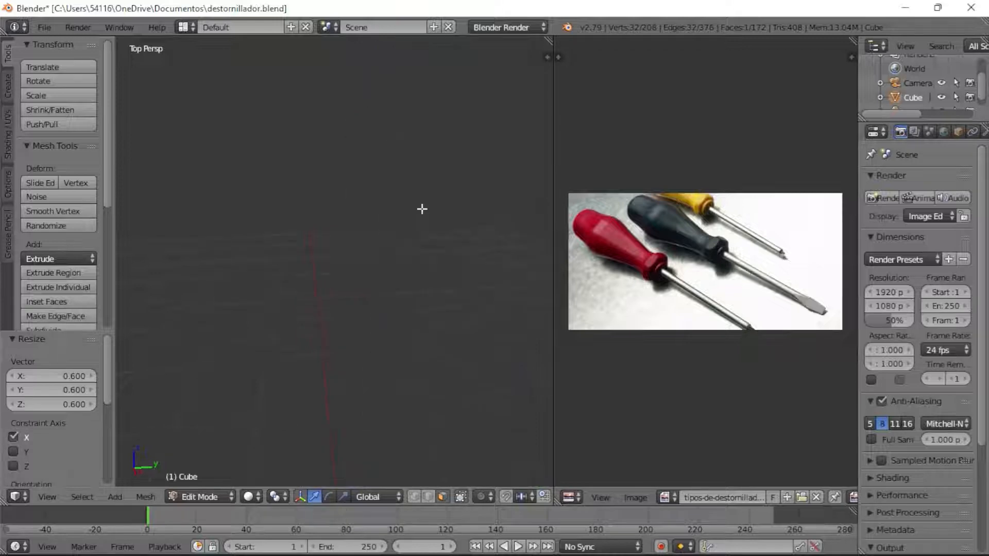
{"action": "key", "text": "ctrl+z"}
{"action": "key", "text": "ctrl+z"}
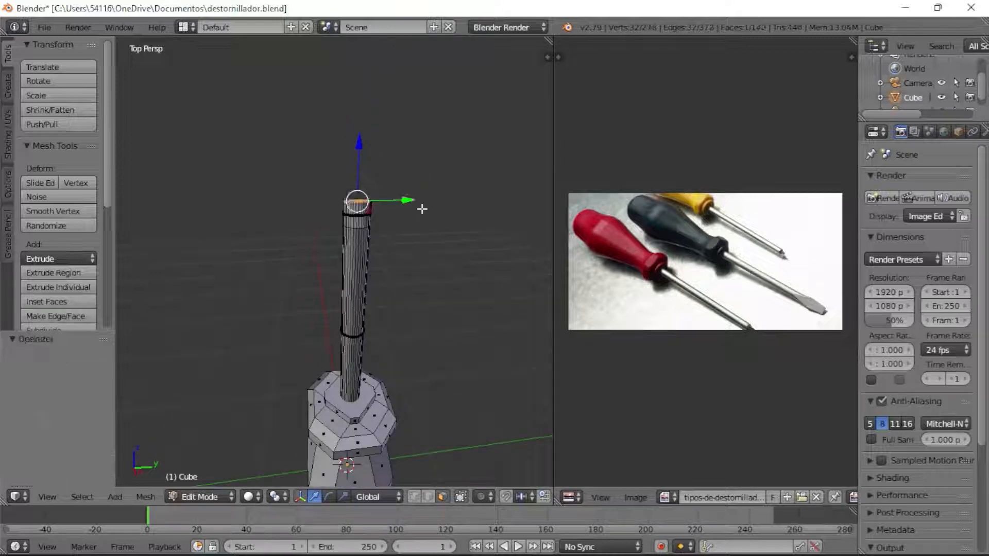
Step: Lower the shaft's end face 0.052 along Z and widen it along Y at a scale of about 1.3
{"action": "left_click_drag", "start_coordinate": [364, 165], "coordinate": [364, 175]}
{"action": "key", "text": "s"}
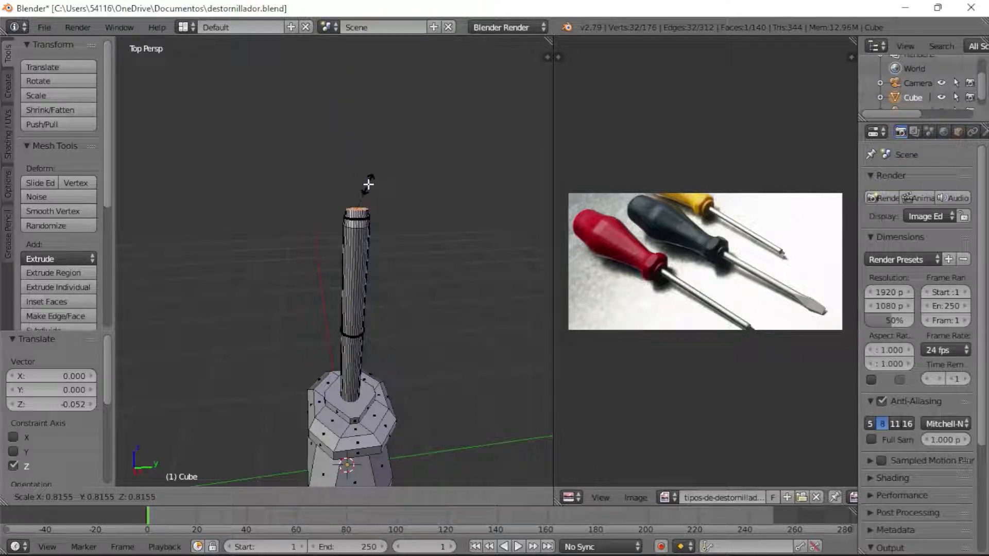
{"action": "key", "text": "y"}
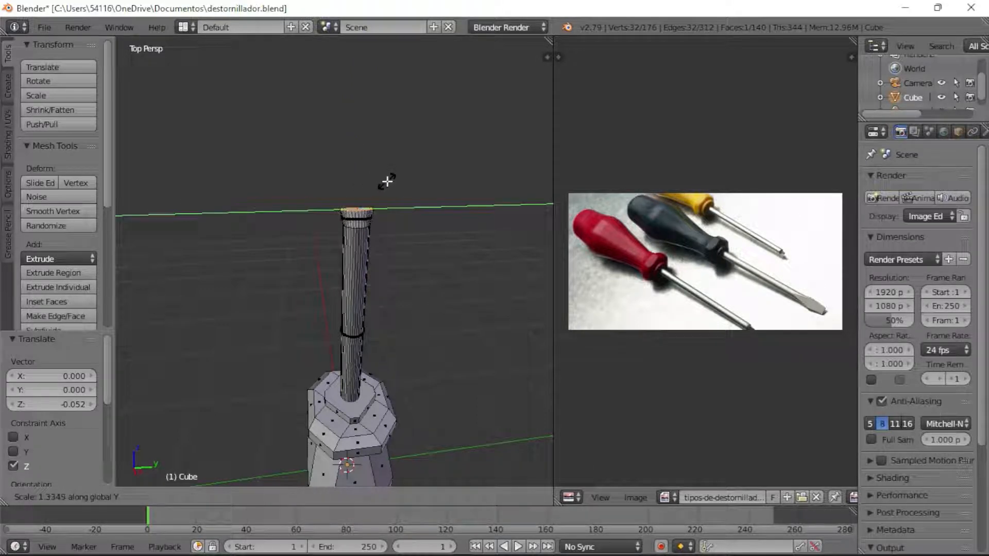
{"action": "key", "text": "Escape"}
Step: Extrude the end face 0.254 upward and taper it at a scale of about 0.81, with a further 0.607 along X, to form a flat blade
{"action": "key", "text": "e"}
{"action": "left_click", "coordinate": [389, 139]}
{"action": "key", "text": "s"}
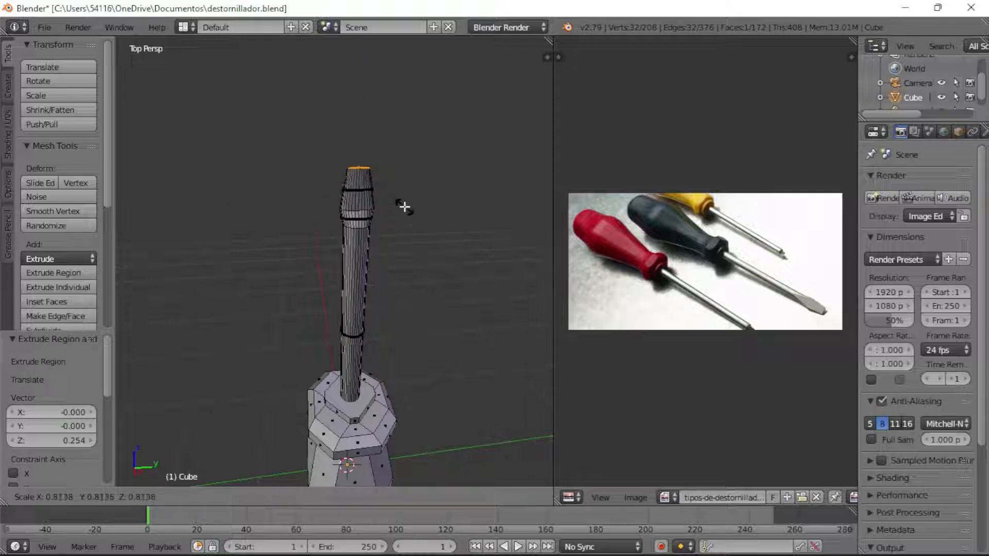
{"action": "left_click", "coordinate": [401, 206]}
{"action": "key", "text": "s"}
{"action": "key", "text": "x"}
{"action": "left_click", "coordinate": [391, 203]}
Step: Return to Object Mode and inspect the whole screwdriver's shape
{"action": "key", "text": "shift+z"}
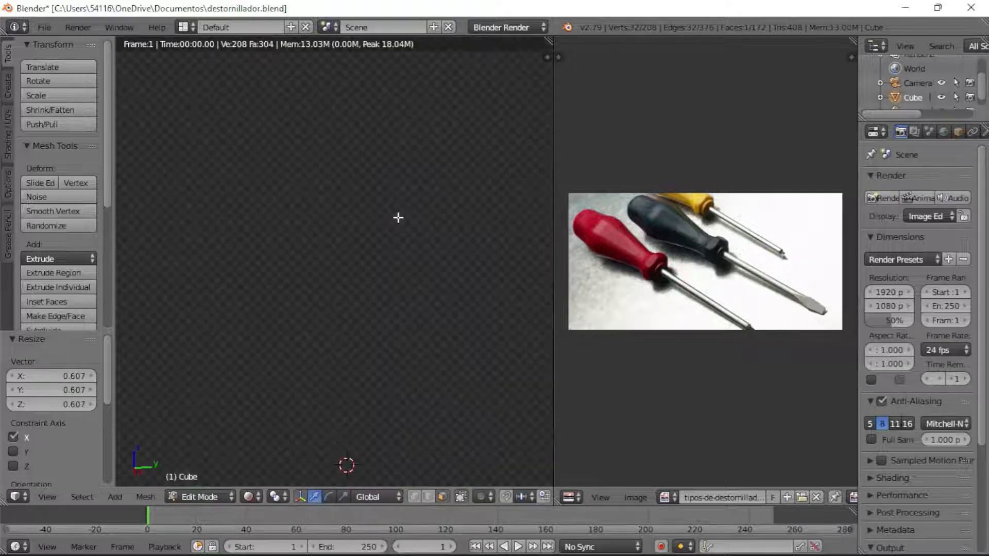
{"action": "key", "text": "shift+z"}
{"action": "scroll", "coordinate": [398, 218], "scroll_direction": "down", "scroll_amount": 8}
{"action": "scroll", "coordinate": [398, 218], "scroll_direction": "up", "scroll_amount": 4}
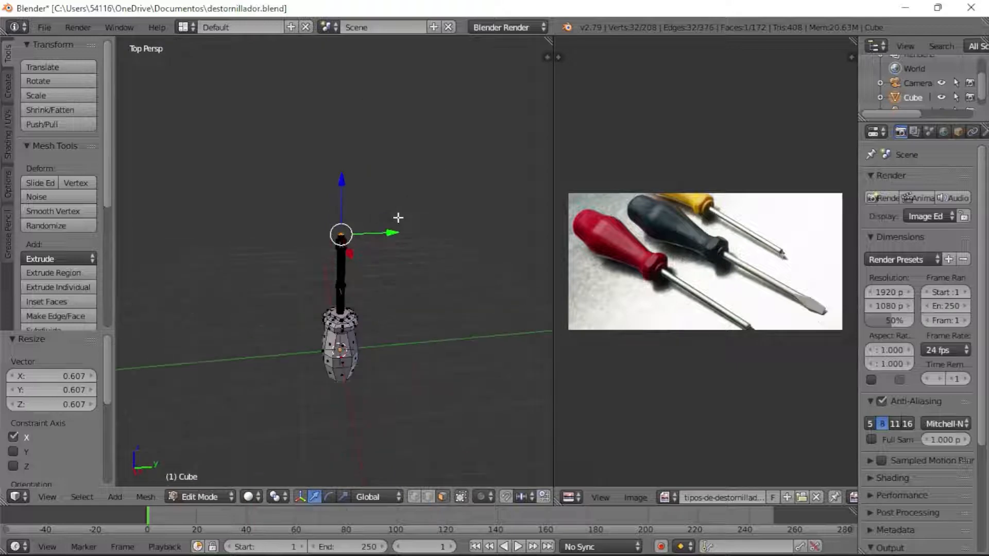
{"action": "key", "text": "Tab"}
{"action": "scroll", "coordinate": [398, 217], "scroll_direction": "up", "scroll_amount": 4}
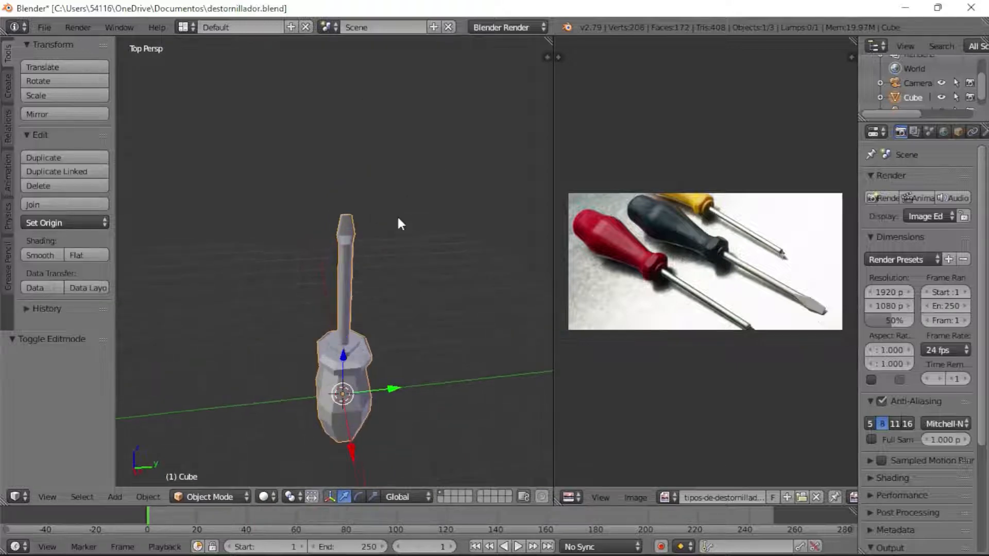
{"action": "scroll", "coordinate": [397, 219], "scroll_direction": "up", "scroll_amount": 2}
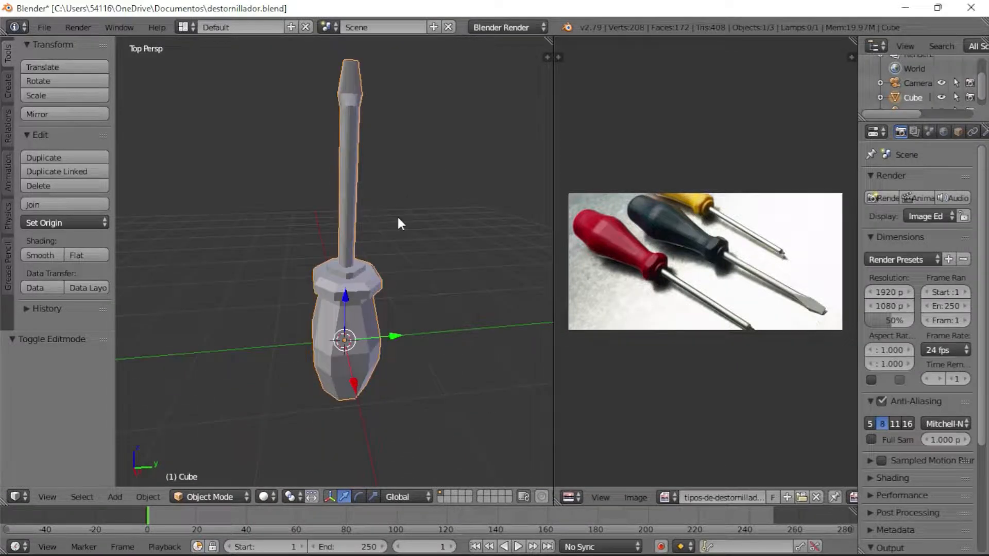
Step: Switch the render engine to Cycles Render and preview the screwdriver with rendered shading
{"action": "left_click", "coordinate": [504, 28]}
{"action": "left_click", "coordinate": [499, 77]}
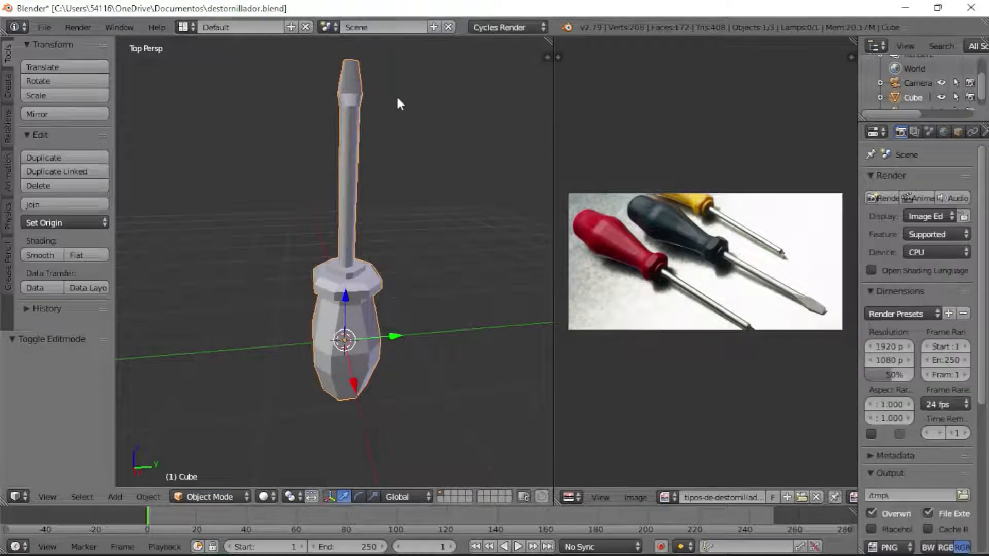
{"action": "key", "text": "shift+z"}
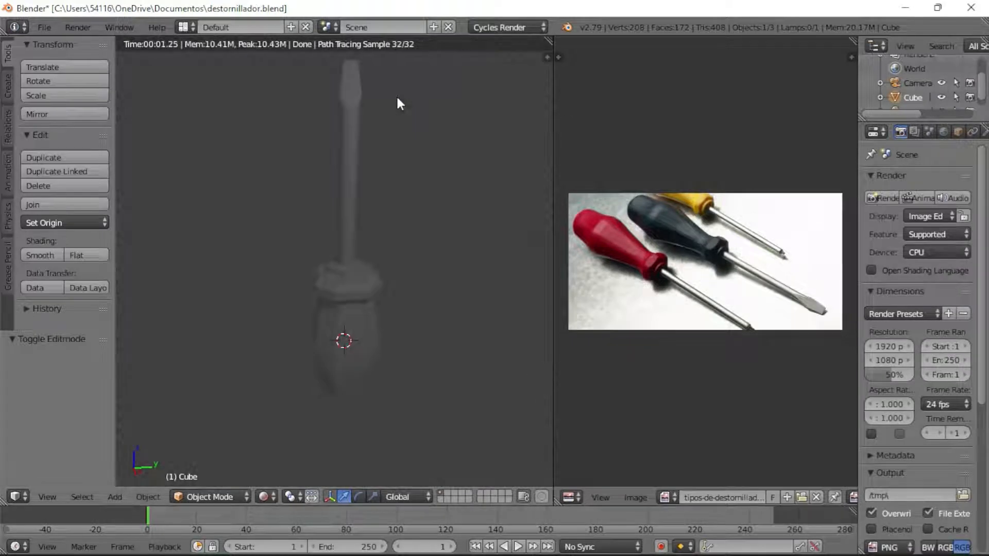
Step: Try smooth shading on the screwdriver in the solid view, and restore flat shading
{"action": "left_click", "coordinate": [45, 254]}
{"action": "key", "text": "shift+z"}
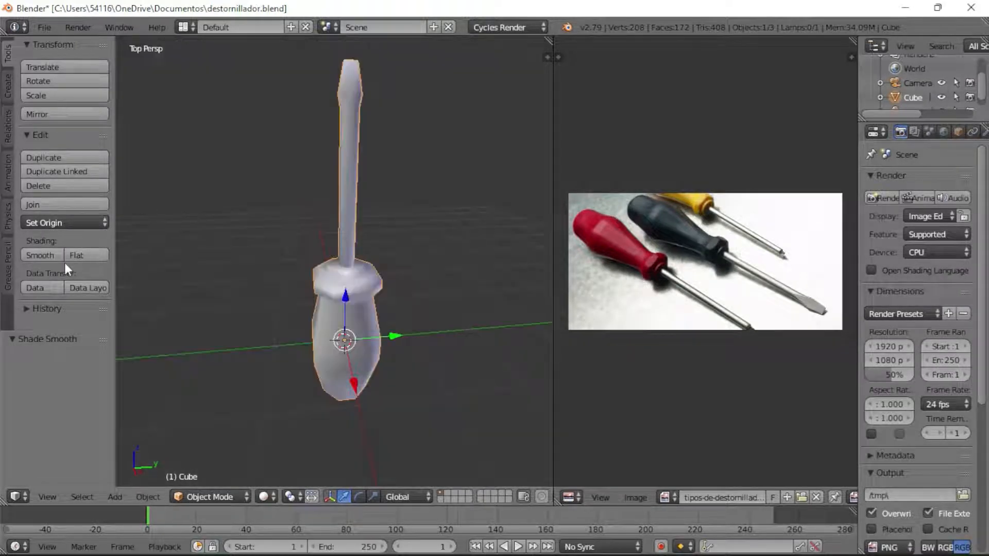
{"action": "left_click", "coordinate": [82, 254]}
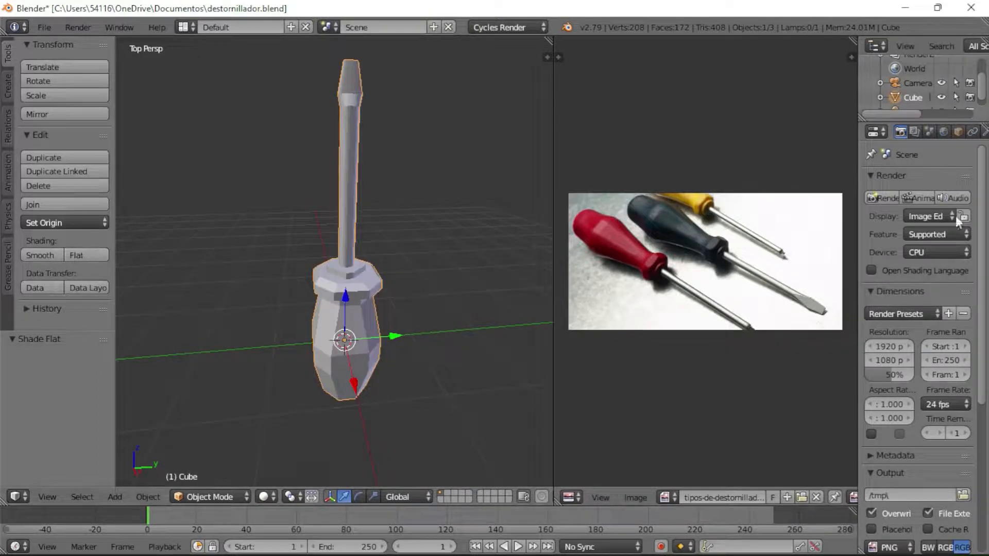
Step: Try a Multiresolution modifier with one subdivision on the screwdriver, and remove the modifier
{"action": "left_click", "coordinate": [971, 132]}
{"action": "left_click", "coordinate": [961, 179]}
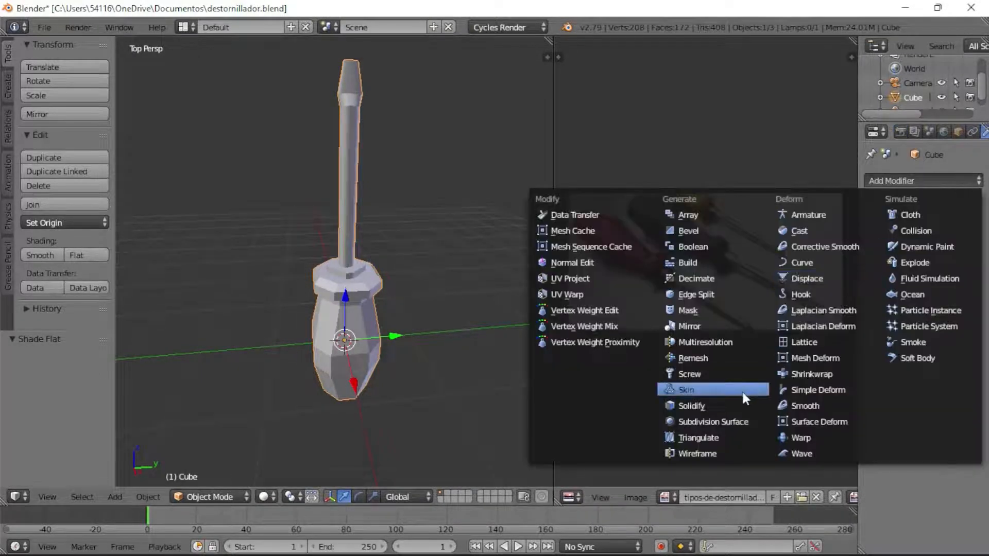
{"action": "left_click", "coordinate": [731, 341]}
{"action": "left_click", "coordinate": [939, 257]}
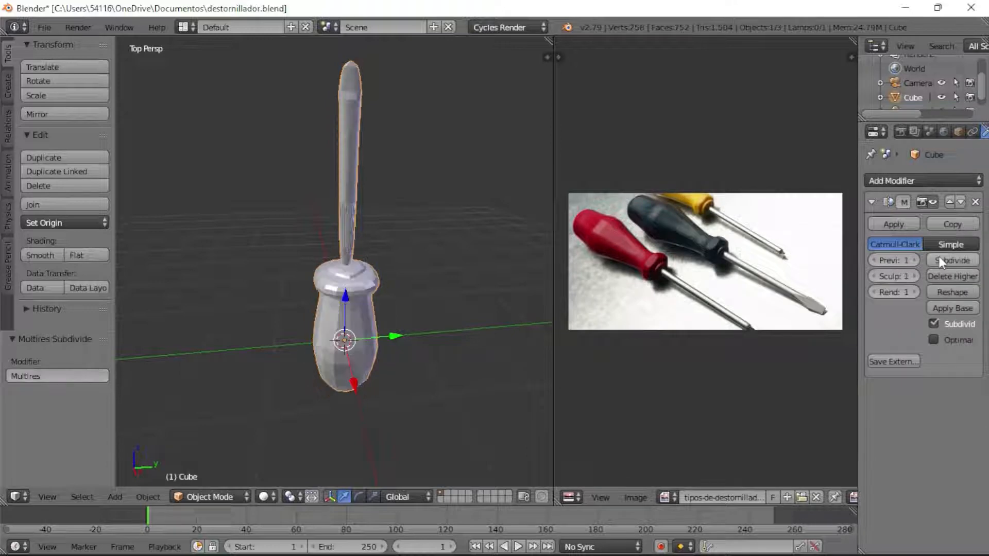
{"action": "left_click", "coordinate": [975, 202]}
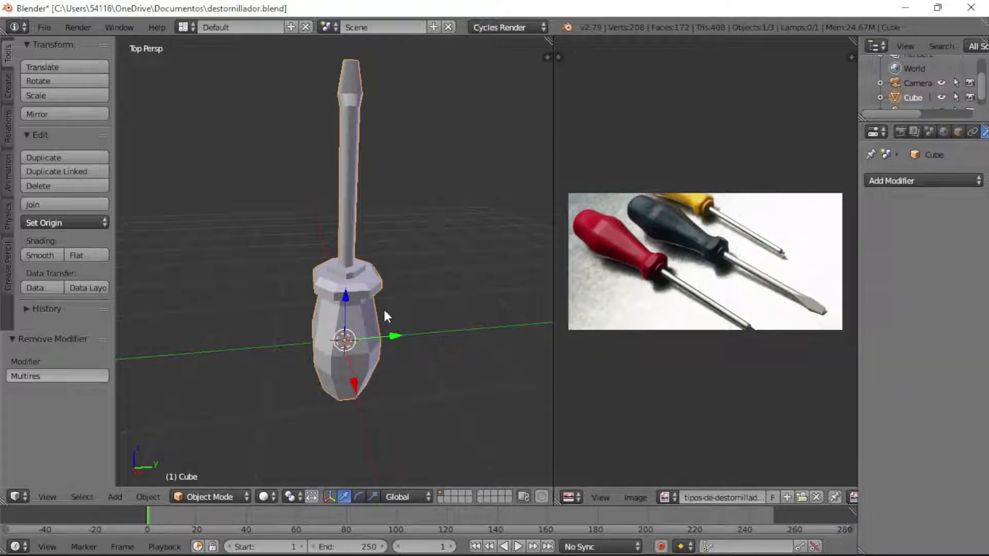
Step: In Edit Mode, set the existing material's surface to Principled BSDF with a bright red base color for the handle
{"action": "key", "text": "Tab"}
{"action": "right_click", "coordinate": [356, 315]}
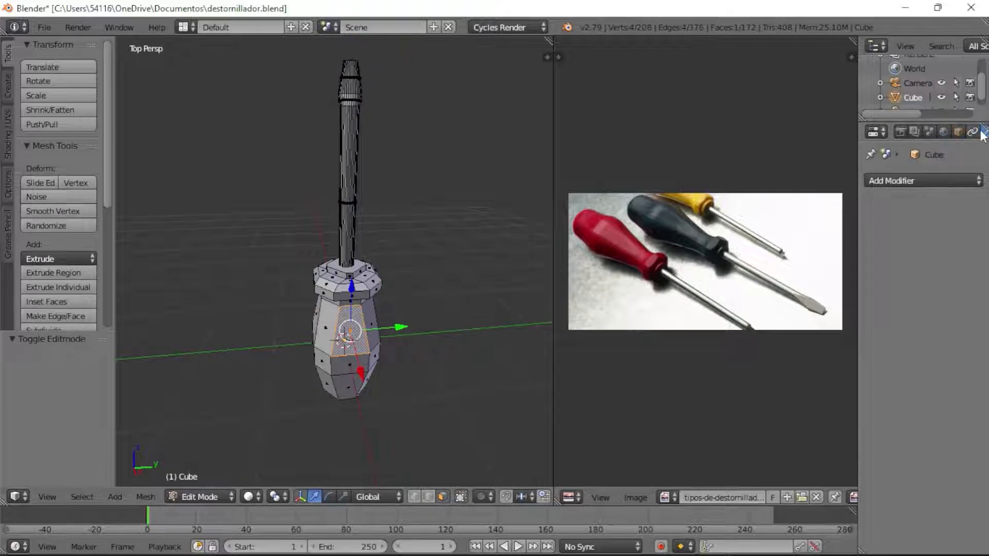
{"action": "scroll", "coordinate": [922, 132], "scroll_direction": "down", "scroll_amount": 3}
{"action": "left_click", "coordinate": [901, 131]}
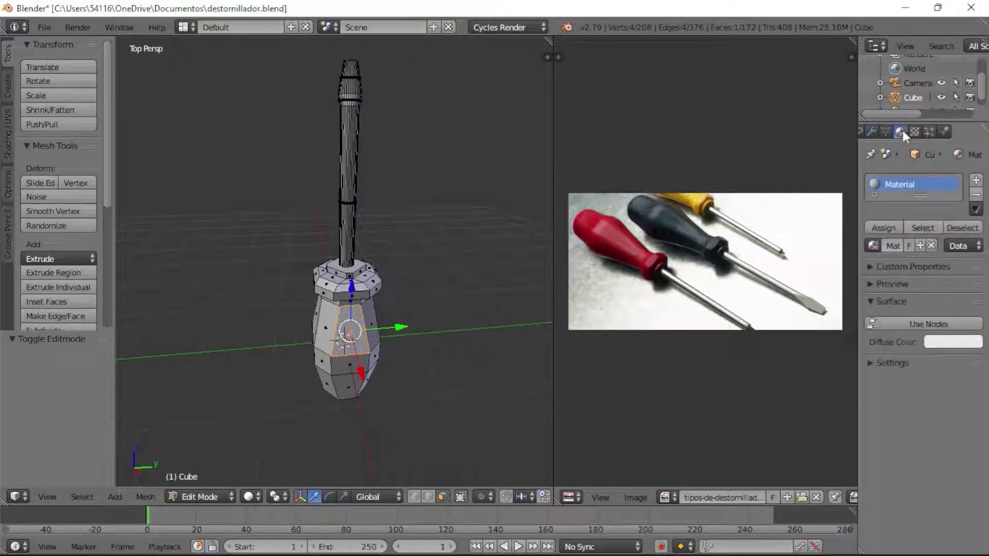
{"action": "left_click", "coordinate": [907, 322]}
{"action": "left_click", "coordinate": [945, 324]}
{"action": "left_click", "coordinate": [811, 182]}
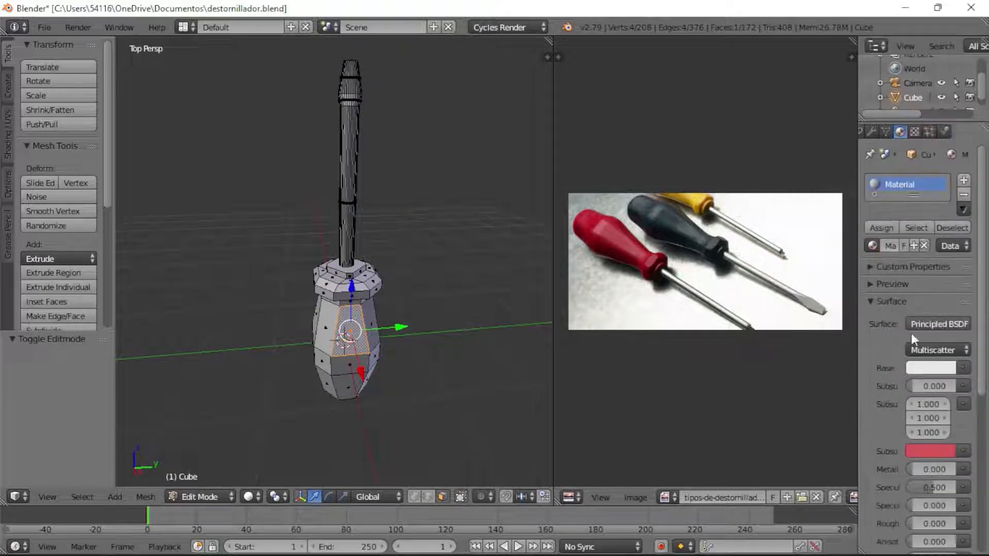
{"action": "left_click", "coordinate": [932, 368]}
{"action": "left_click_drag", "start_coordinate": [865, 253], "coordinate": [880, 267]}
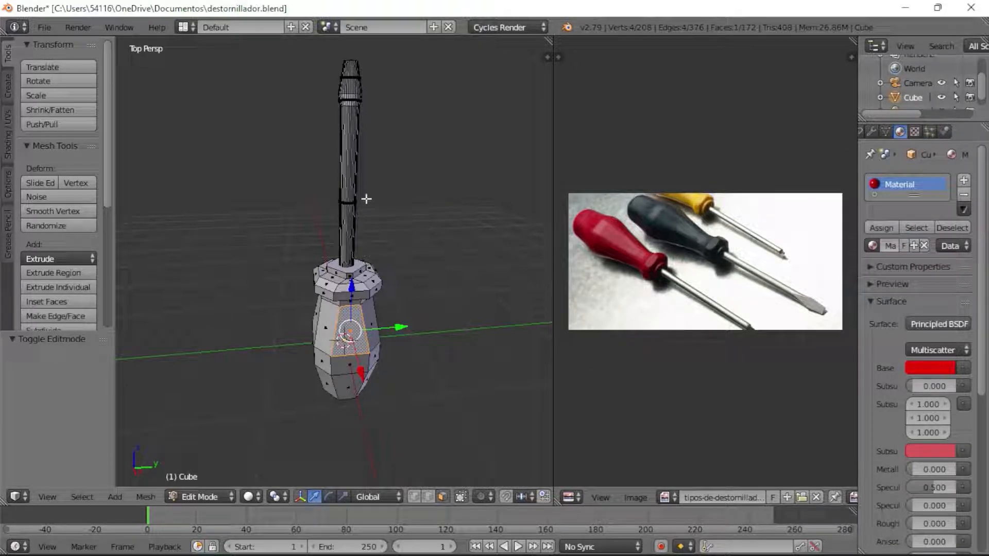
Step: Select the whole linked shaft, add a second material slot with a new material, and assign it to the shaft
{"action": "key", "text": "l"}
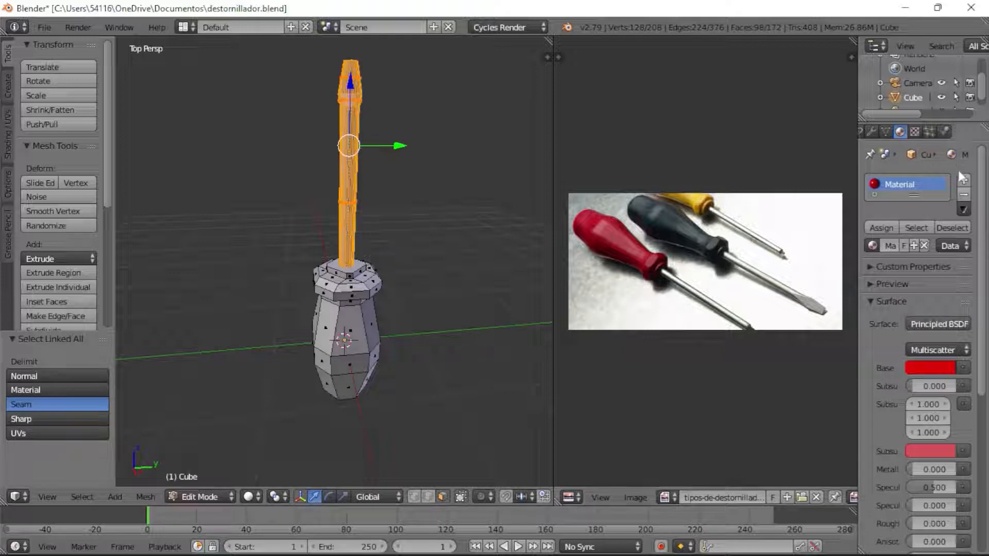
{"action": "left_click", "coordinate": [963, 180]}
{"action": "left_click", "coordinate": [883, 261]}
{"action": "left_click", "coordinate": [892, 278]}
{"action": "left_click", "coordinate": [882, 264]}
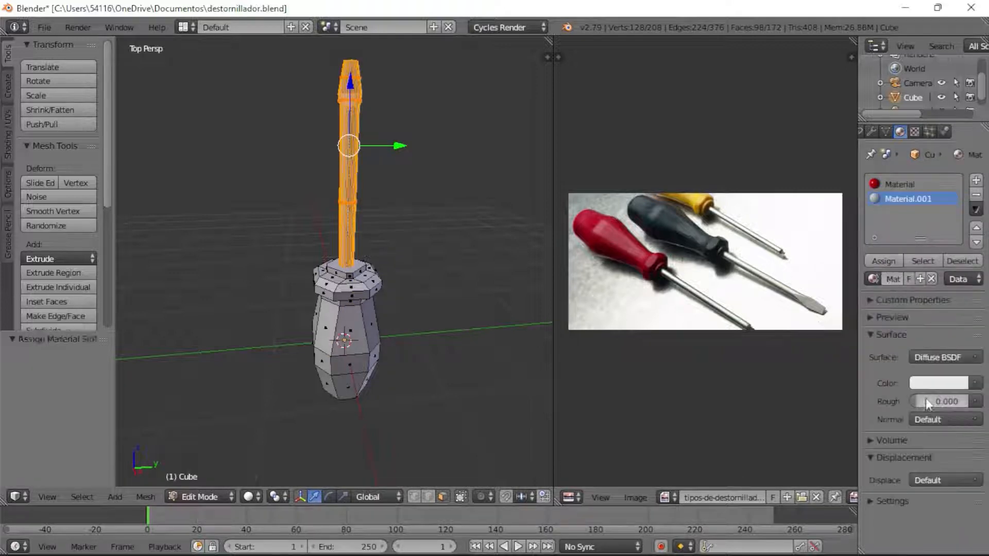
Step: Set the shaft material's surface to Glossy BSDF with 0.110 roughness, and show the material's preview
{"action": "left_click", "coordinate": [942, 356]}
{"action": "left_click", "coordinate": [824, 144]}
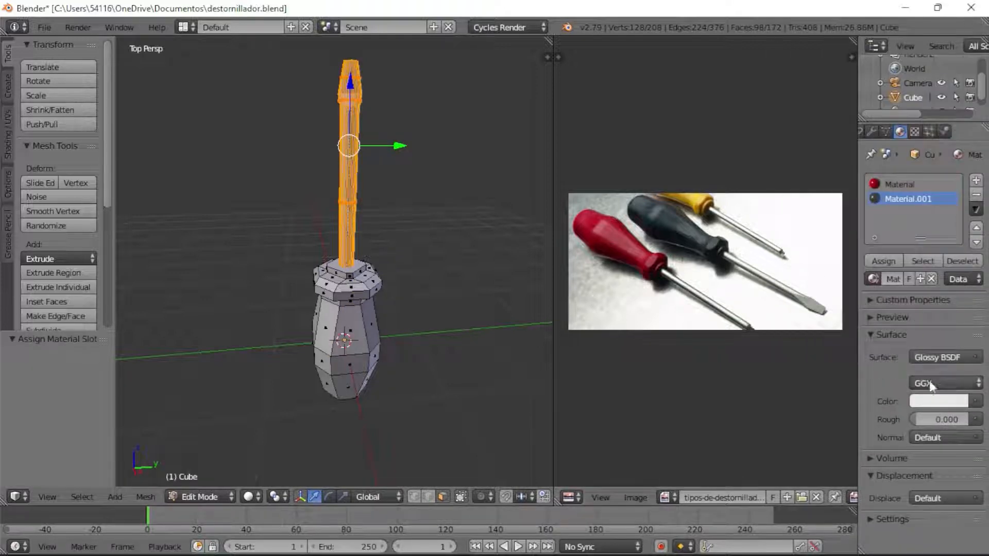
{"action": "left_click_drag", "start_coordinate": [939, 419], "coordinate": [947, 419]}
{"action": "left_click", "coordinate": [901, 315]}
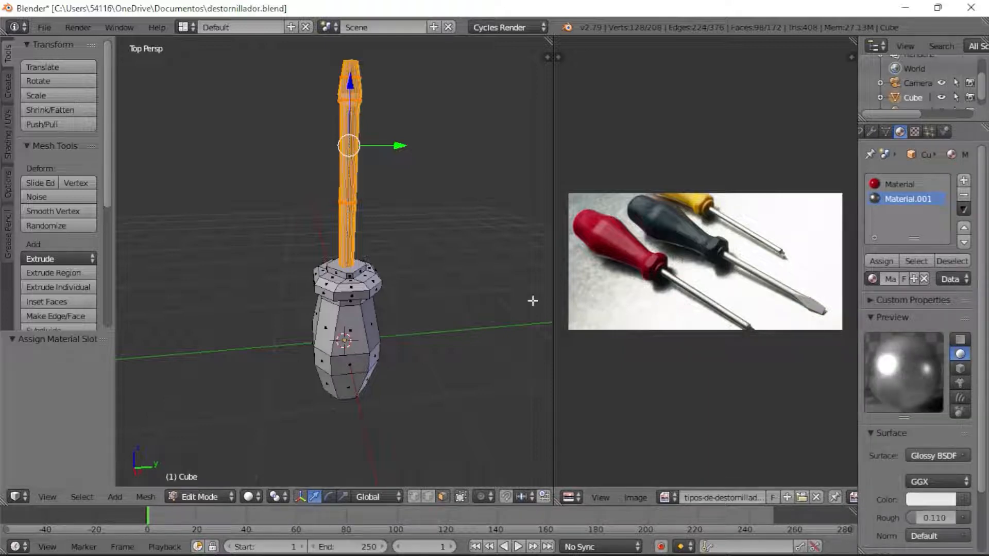
Step: Preview the red handle and glossy shaft with rendered shading, and return to the solid view
{"action": "key", "text": "shift+z"}
{"action": "scroll", "coordinate": [395, 119], "scroll_direction": "down", "scroll_amount": 1}
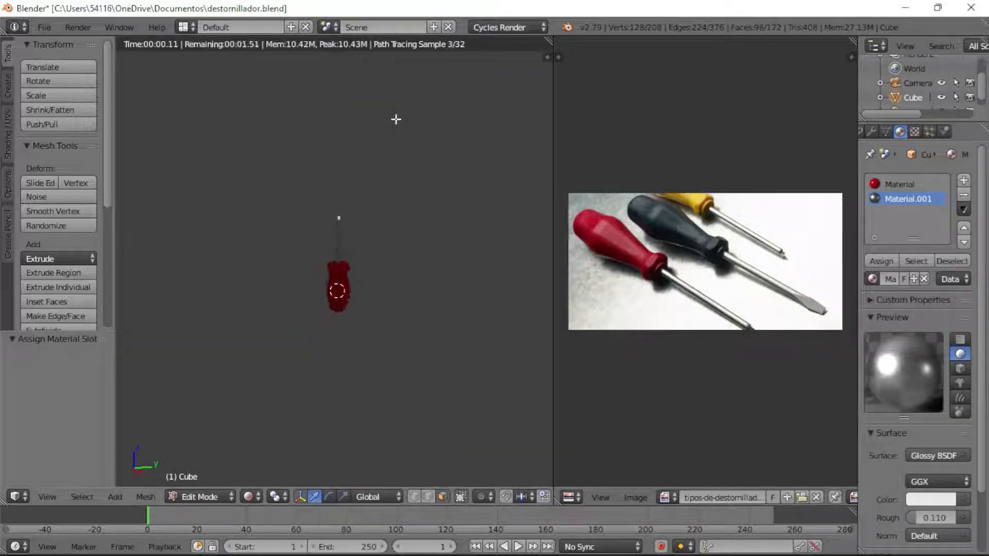
{"action": "key", "text": "shift+z"}
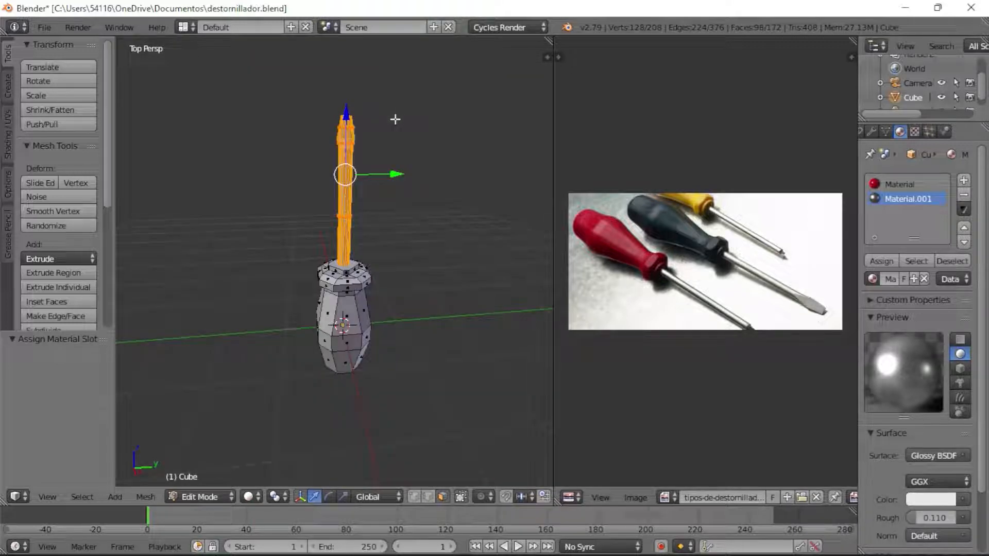
{"action": "key", "text": "ctrl+z"}
{"action": "key", "text": "shift+z"}
{"action": "key", "text": "shift+z"}
{"action": "scroll", "coordinate": [395, 119], "scroll_direction": "up", "scroll_amount": 5}
{"action": "scroll", "coordinate": [395, 119], "scroll_direction": "down", "scroll_amount": 3}
{"action": "scroll", "coordinate": [395, 119], "scroll_direction": "up", "scroll_amount": 2}
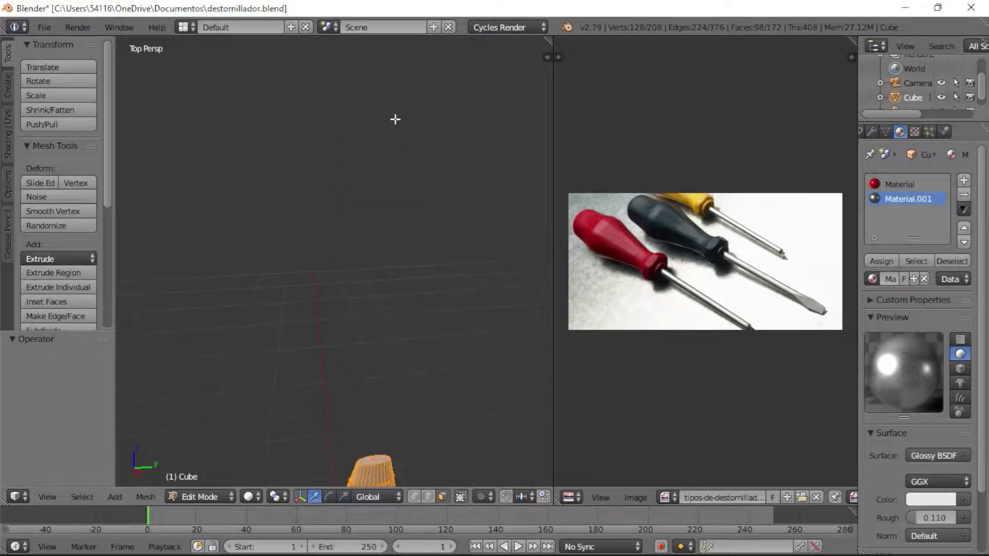
Step: Examine the shaft and blade tip from above and up close from several sides, and clear the selection
{"action": "key", "text": "KP_7"}
{"action": "key", "text": "KP_5"}
{"action": "scroll", "coordinate": [498, 225], "scroll_direction": "up", "scroll_amount": 4, "text": "shift"}
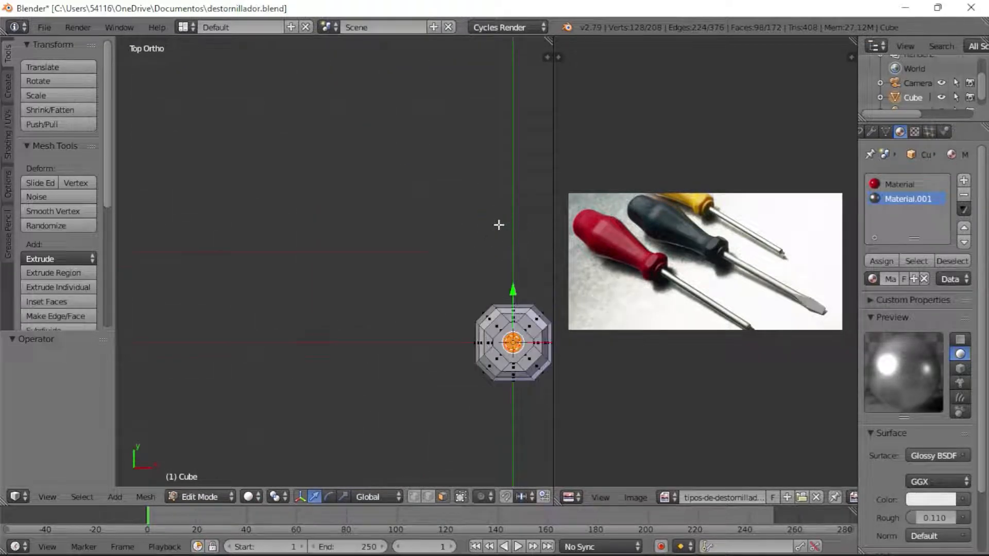
{"action": "scroll", "coordinate": [498, 225], "scroll_direction": "down", "scroll_amount": 5, "text": "shift"}
{"action": "scroll", "coordinate": [498, 225], "scroll_direction": "down", "scroll_amount": 5, "text": "ctrl"}
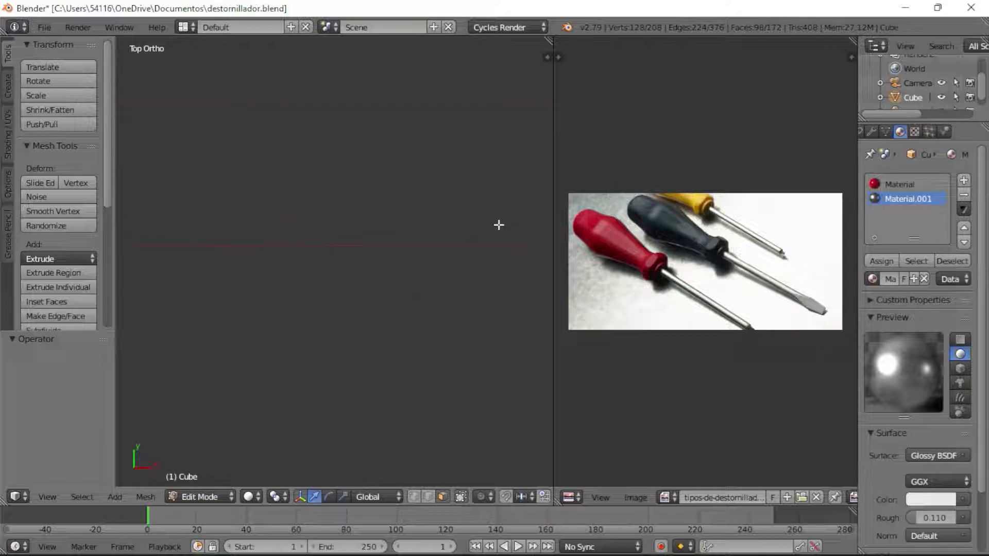
{"action": "scroll", "coordinate": [498, 226], "scroll_direction": "up", "scroll_amount": 5, "text": "ctrl"}
{"action": "scroll", "coordinate": [499, 225], "scroll_direction": "up", "scroll_amount": 1, "text": "ctrl"}
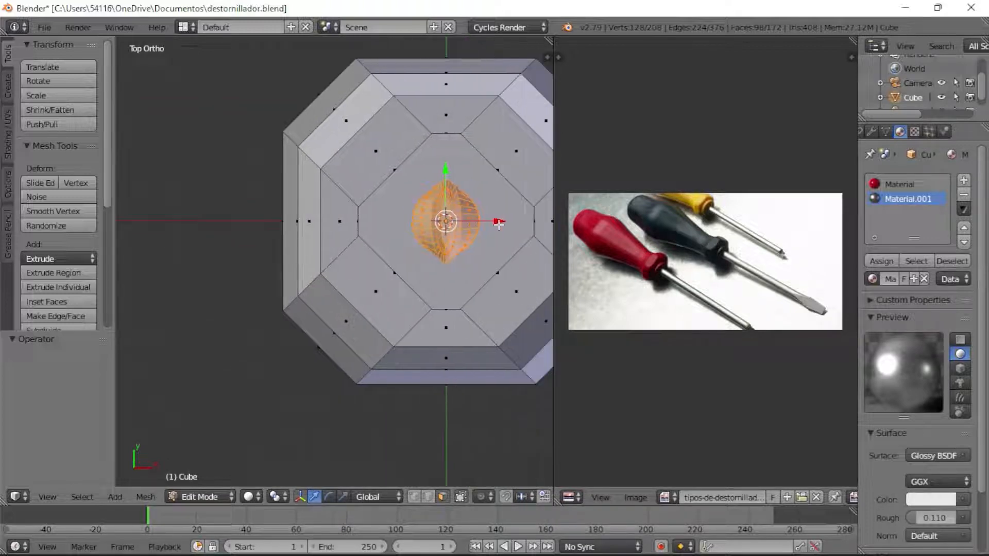
{"action": "scroll", "coordinate": [499, 225], "scroll_direction": "up", "scroll_amount": 1}
{"action": "scroll", "coordinate": [499, 225], "scroll_direction": "down", "scroll_amount": 1, "text": "ctrl"}
{"action": "scroll", "coordinate": [498, 225], "scroll_direction": "up", "scroll_amount": 1, "text": "ctrl"}
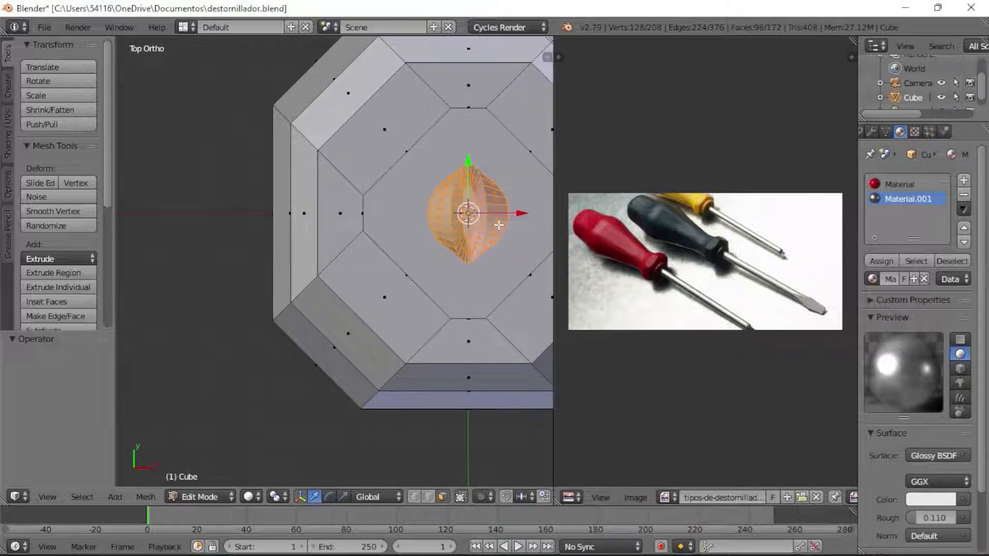
{"action": "key", "text": "shift+f"}
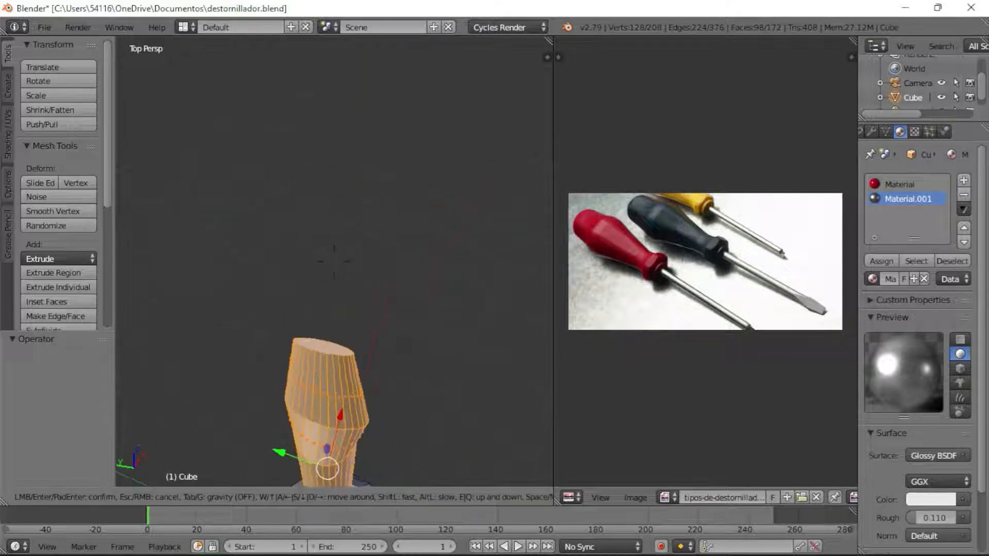
{"action": "key", "text": "w"}
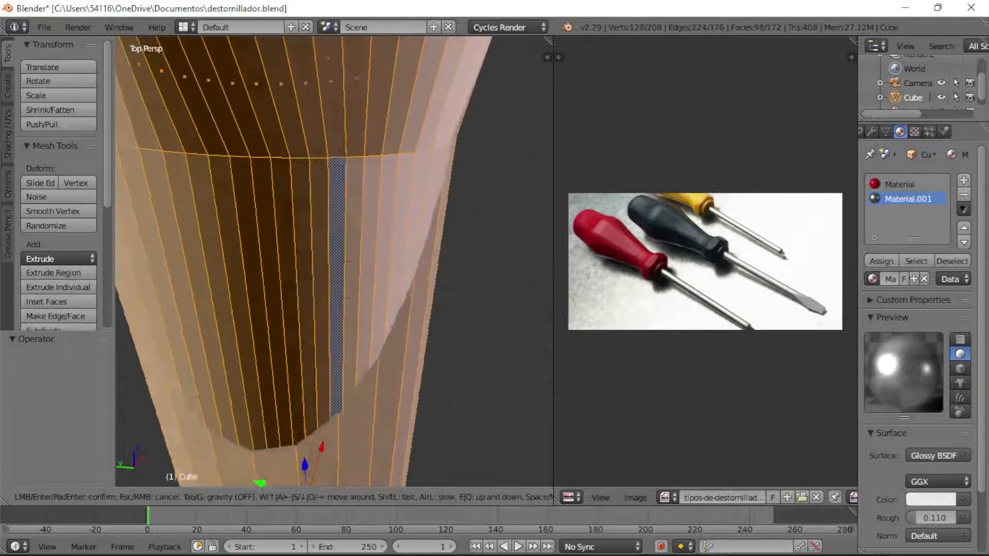
{"action": "key", "text": "s"}
{"action": "key", "text": "w"}
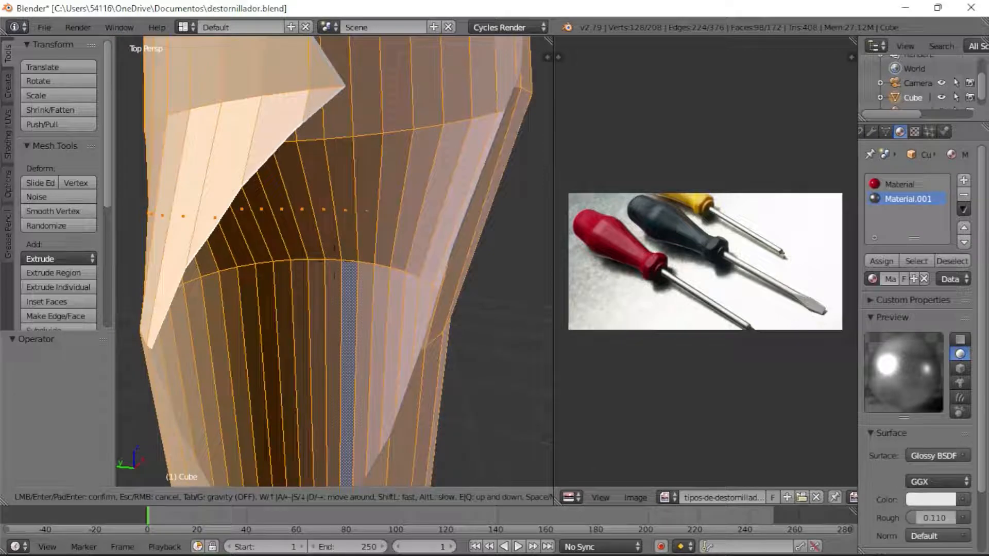
{"action": "left_click", "coordinate": [332, 260]}
{"action": "scroll", "coordinate": [334, 261], "scroll_direction": "down", "scroll_amount": 5}
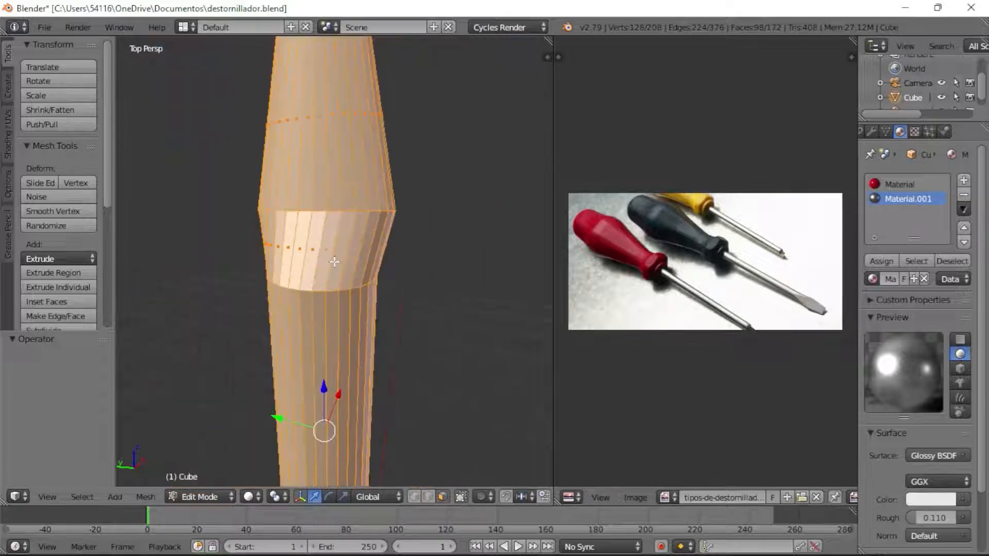
{"action": "key", "text": "a"}
{"action": "key", "text": "a"}
{"action": "key", "text": "a"}
{"action": "key", "text": "shift+f"}
{"action": "key", "text": "d"}
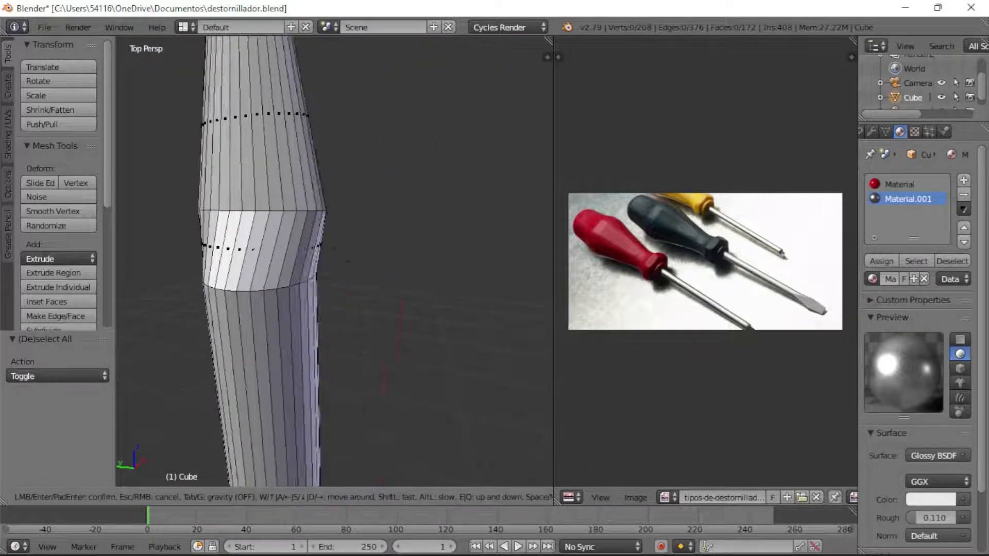
{"action": "key", "text": "d"}
{"action": "key", "text": "a"}
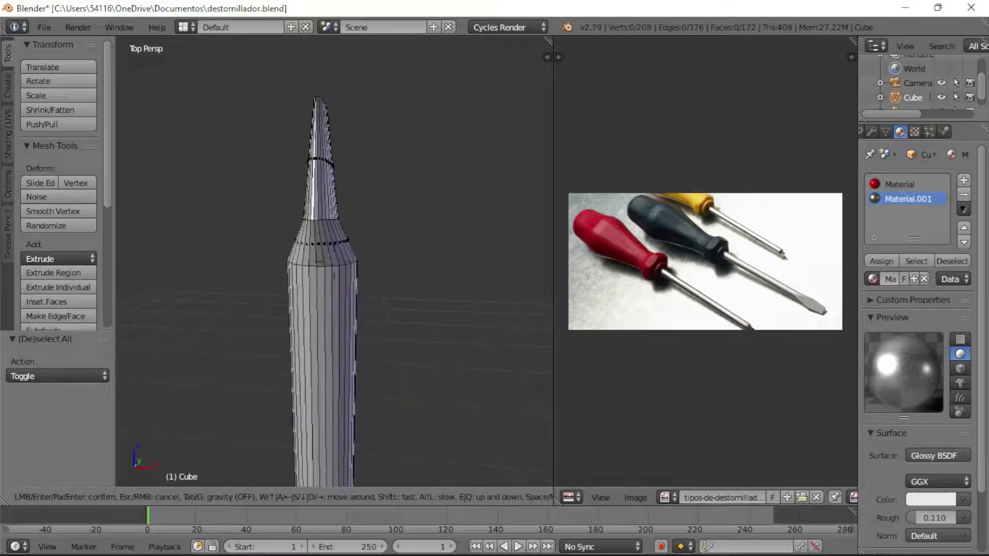
{"action": "key", "text": "a"}
{"action": "left_click", "coordinate": [335, 260]}
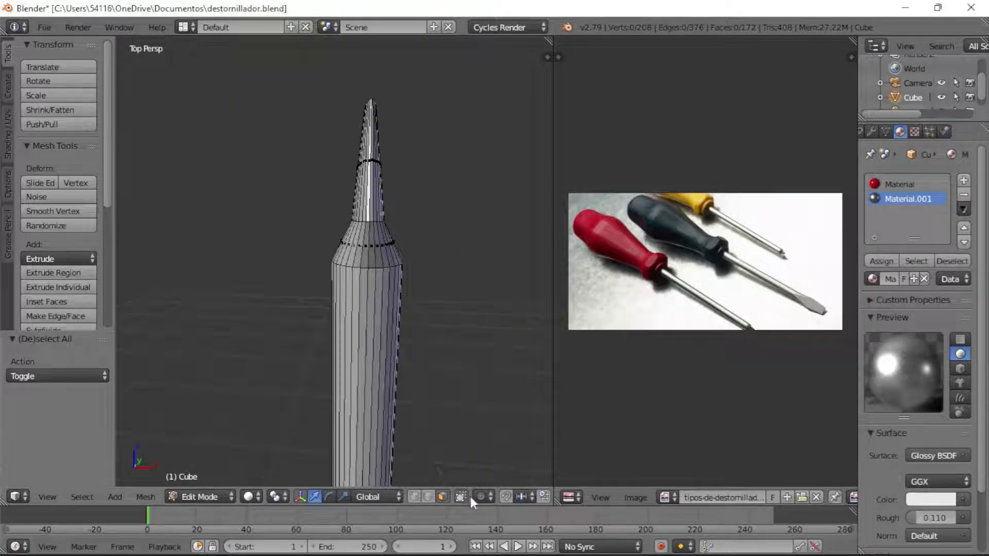
Step: Select the blade's tapered end above the widened collar and move it up 0.119 along Z
{"action": "key", "text": "b"}
{"action": "left_click_drag", "start_coordinate": [273, 109], "coordinate": [450, 219]}
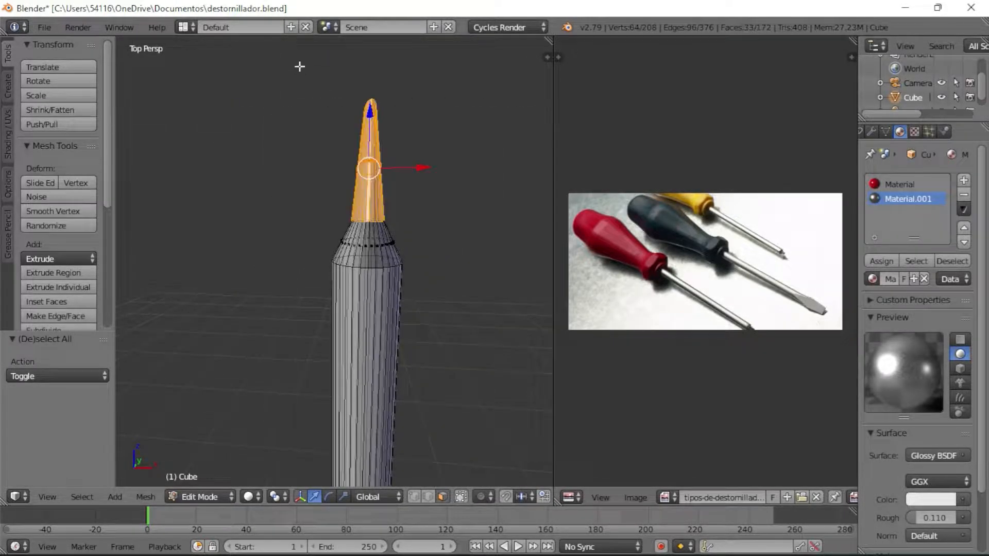
{"action": "left_click", "coordinate": [300, 59]}
{"action": "key", "text": "b"}
{"action": "left_click_drag", "start_coordinate": [274, 65], "coordinate": [433, 246]}
{"action": "left_click", "coordinate": [354, 160]}
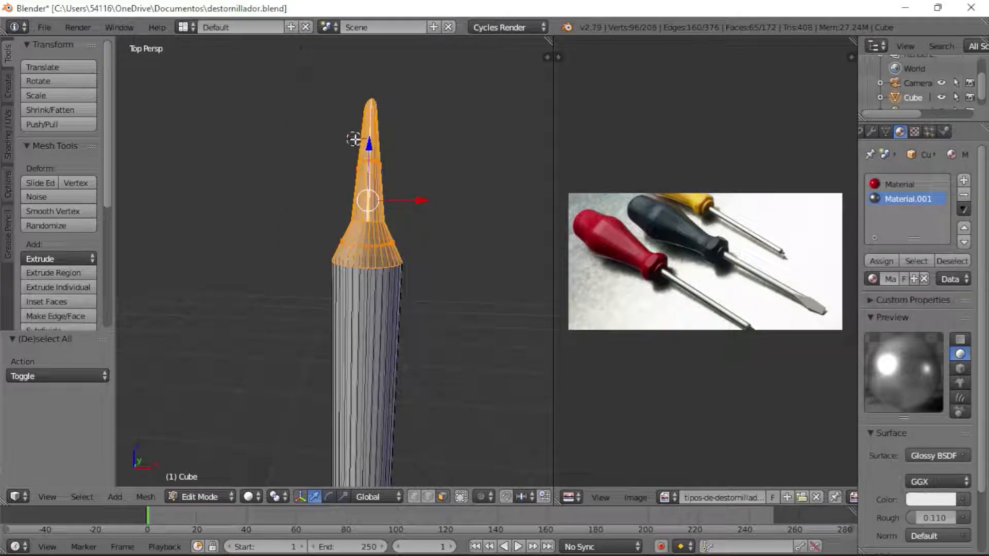
{"action": "left_click", "coordinate": [356, 154]}
{"action": "right_click", "coordinate": [356, 155]}
{"action": "key", "text": "b"}
{"action": "left_click_drag", "start_coordinate": [335, 114], "coordinate": [462, 214]}
{"action": "key", "text": "b"}
{"action": "left_click_drag", "start_coordinate": [334, 87], "coordinate": [419, 145]}
{"action": "left_click_drag", "start_coordinate": [371, 148], "coordinate": [379, 100]}
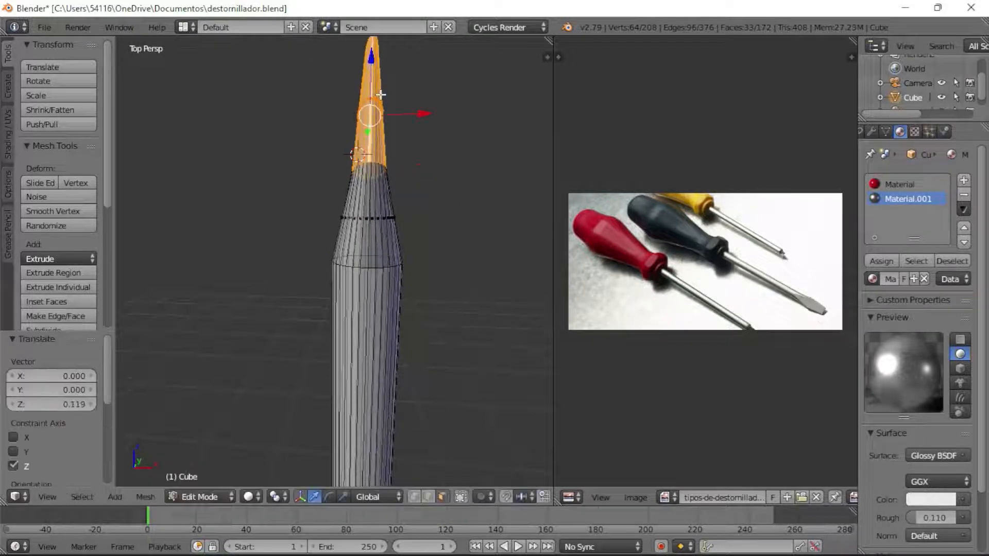
Step: Select the long middle section of the shaft and scale it down uniformly to about 0.77 to make it thinner
{"action": "key", "text": "shift+f"}
{"action": "key", "text": "a"}
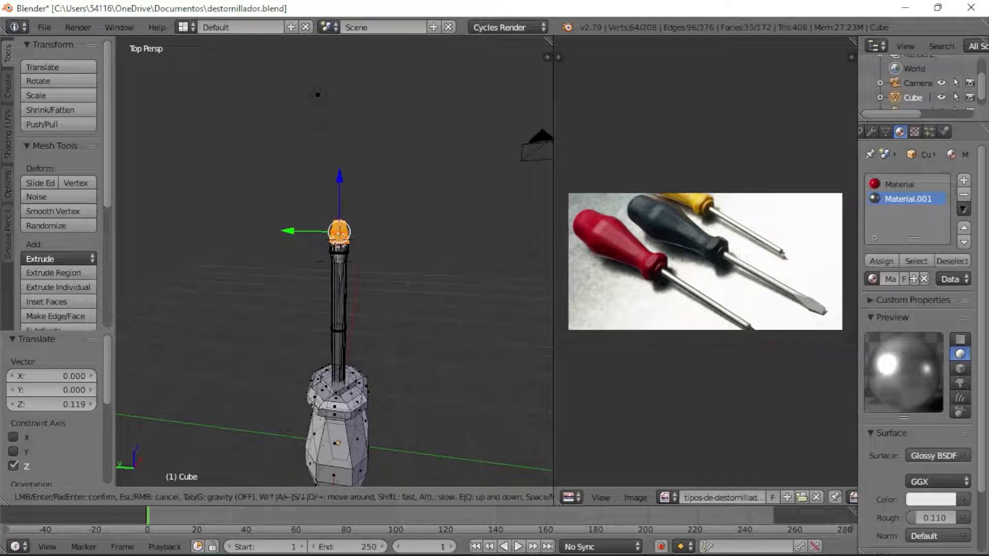
{"action": "left_click", "coordinate": [334, 262]}
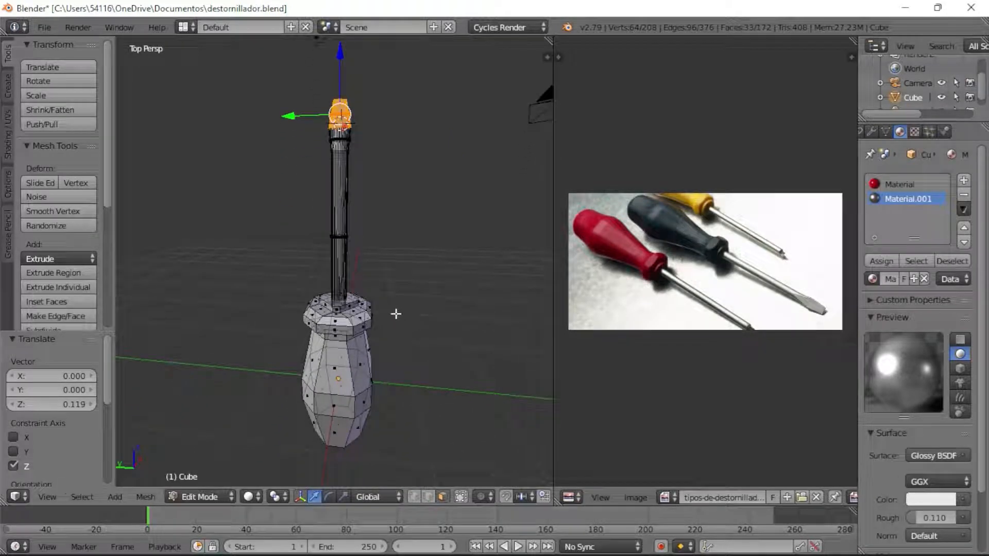
{"action": "key", "text": "b"}
{"action": "right_click", "coordinate": [333, 231]}
{"action": "right_click", "coordinate": [335, 233]}
{"action": "key", "text": "b"}
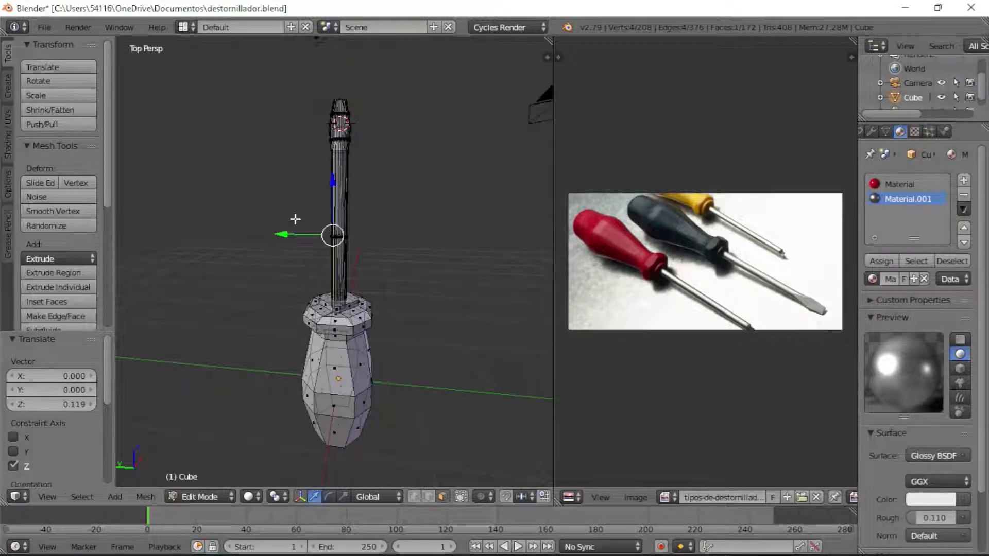
{"action": "left_click_drag", "start_coordinate": [294, 218], "coordinate": [350, 259]}
{"action": "key", "text": "s"}
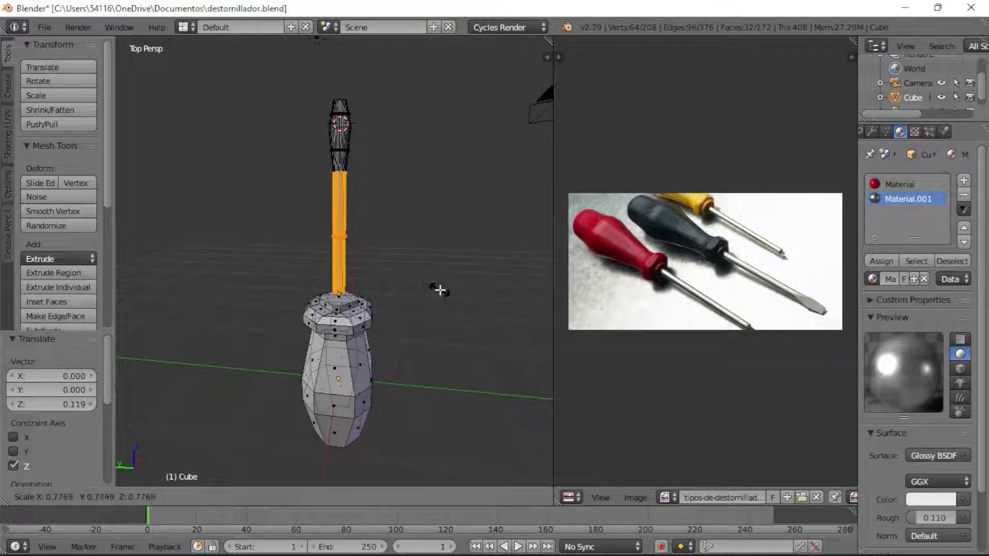
{"action": "left_click", "coordinate": [438, 289]}
Step: Stretch the selected shaft section along Z by a factor of 1.338
{"action": "key", "text": "s"}
{"action": "key", "text": "z"}
{"action": "left_click", "coordinate": [470, 312]}
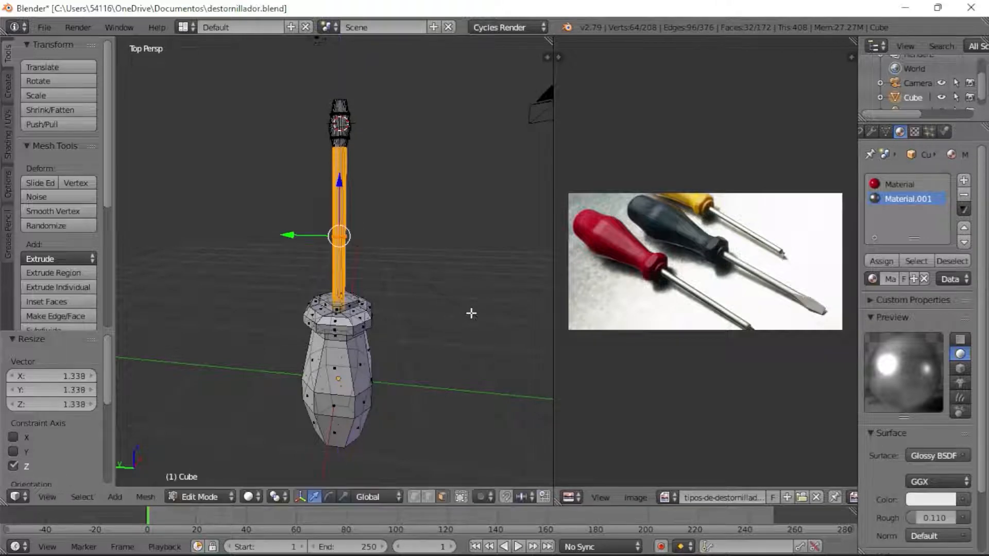
Step: In Object Mode, apply smooth shading to the screwdriver and preview it with rendered shading
{"action": "key", "text": "shift+z"}
{"action": "key", "text": "shift+z"}
{"action": "key", "text": "Tab"}
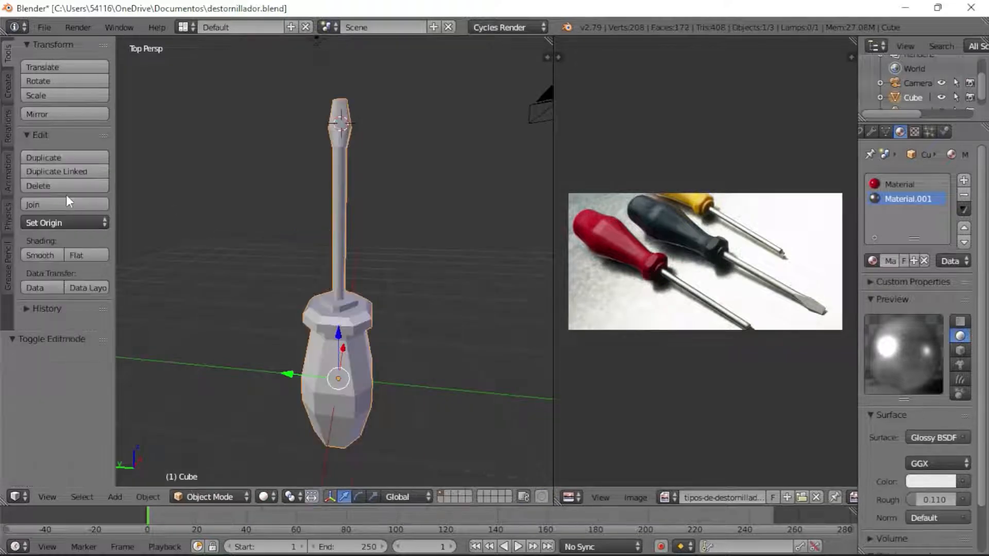
{"action": "left_click", "coordinate": [48, 253]}
{"action": "key", "text": "shift+z"}
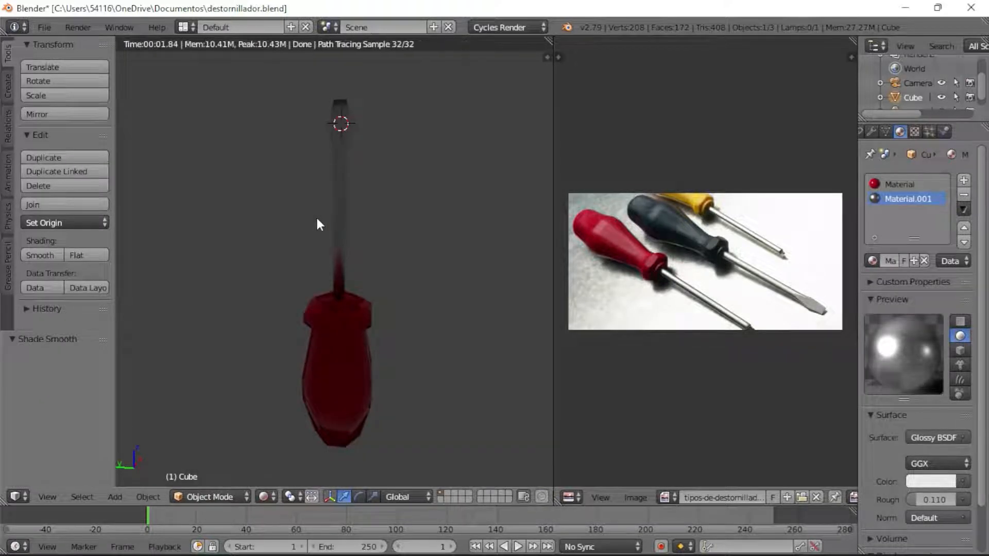
{"action": "key", "text": "shift+z"}
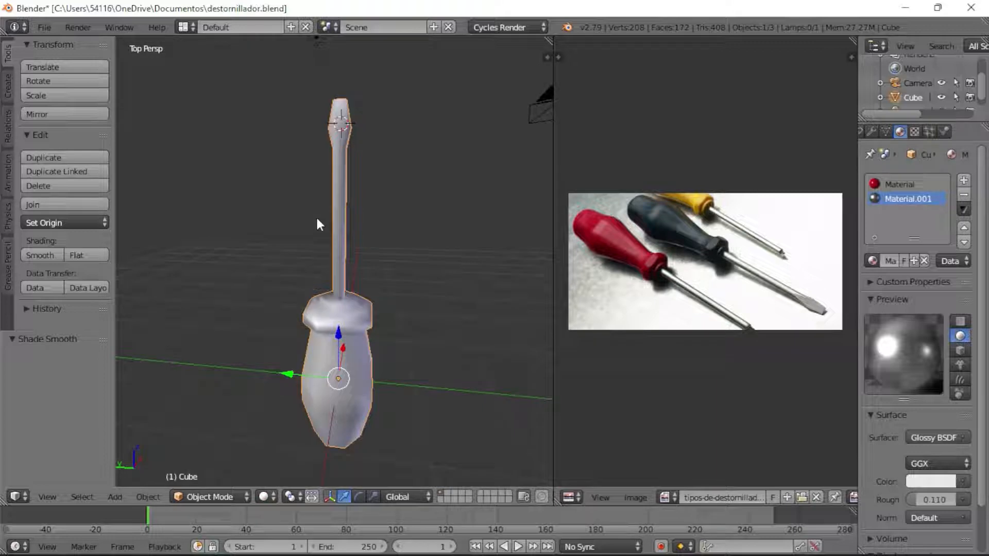
Step: Snap the 3D cursor to the scene center in Object Mode
{"action": "key", "text": "Tab"}
{"action": "key", "text": "Tab"}
{"action": "key", "text": "shift+s"}
{"action": "left_click", "coordinate": [332, 413]}
Step: Add a mesh plane at the cursor and scale it up by about 4.028 as a ground surface
{"action": "key", "text": "shift+a"}
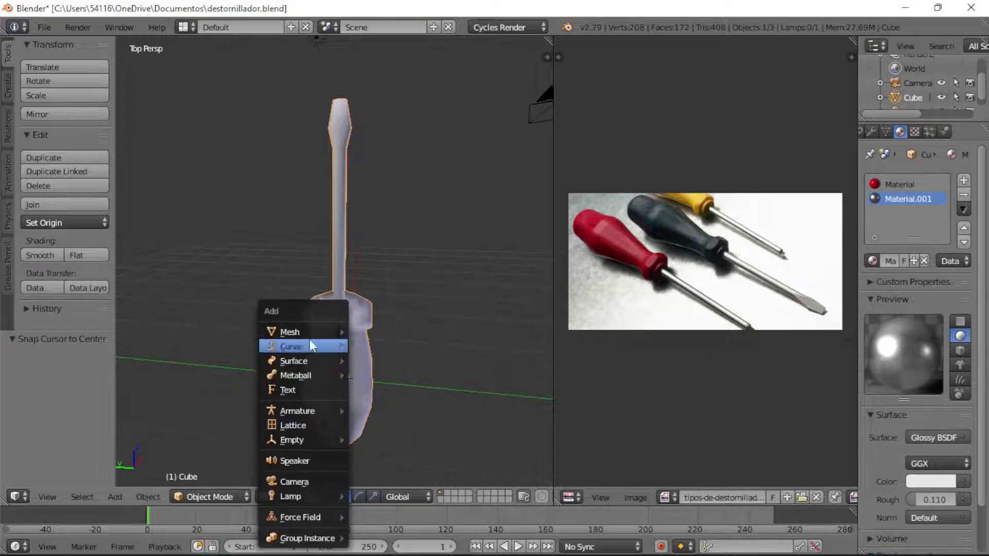
{"action": "mouse_move", "coordinate": [364, 331]}
{"action": "left_click", "coordinate": [399, 331]}
{"action": "key", "text": "s"}
{"action": "left_click", "coordinate": [415, 412]}
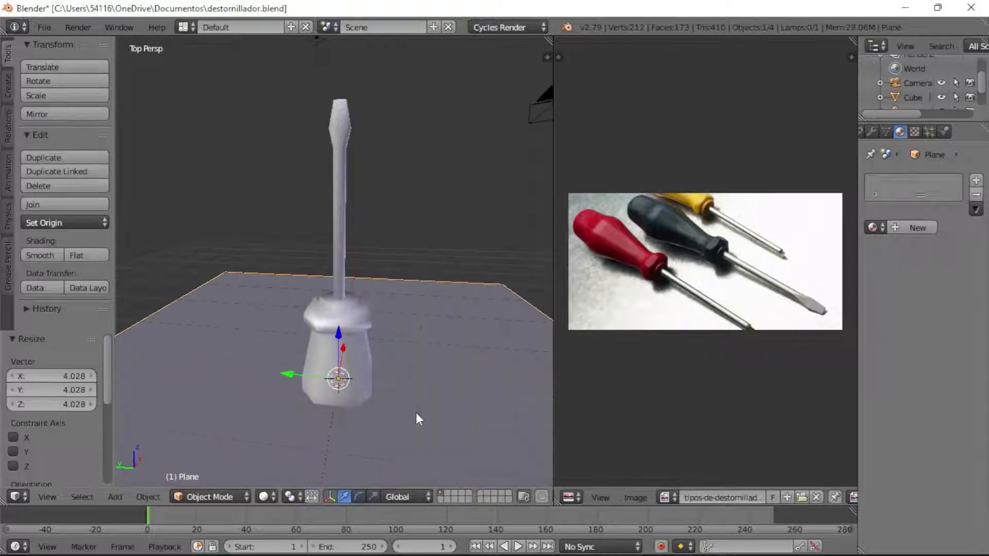
Step: Extrude the ground plane's far edge upward along Z by 5.331 to form a backdrop wall
{"action": "key", "text": "Tab"}
{"action": "left_click", "coordinate": [421, 339]}
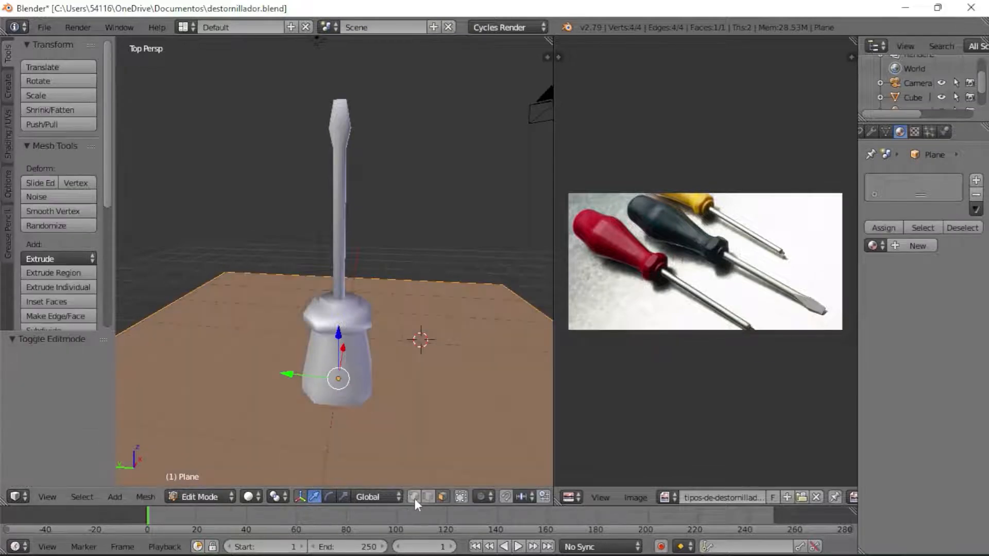
{"action": "right_click", "coordinate": [424, 274]}
{"action": "key", "text": "e"}
{"action": "key", "text": "z"}
{"action": "left_click", "coordinate": [384, 123]}
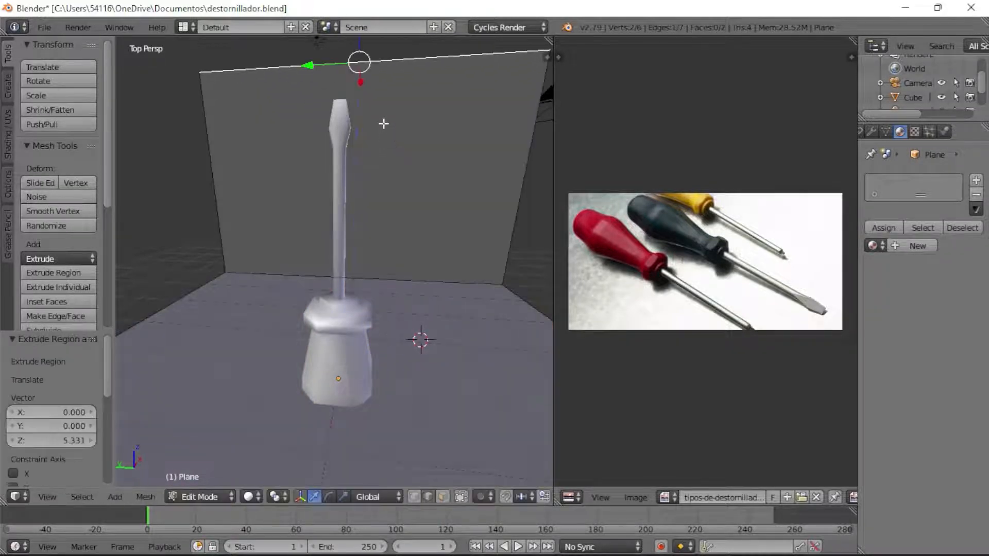
Step: Bevel the edge between floor and wall with 10 segments and a wide offset to form a curved backdrop, finishing in Object Mode
{"action": "right_click", "coordinate": [405, 296]}
{"action": "key", "text": "ctrl+b"}
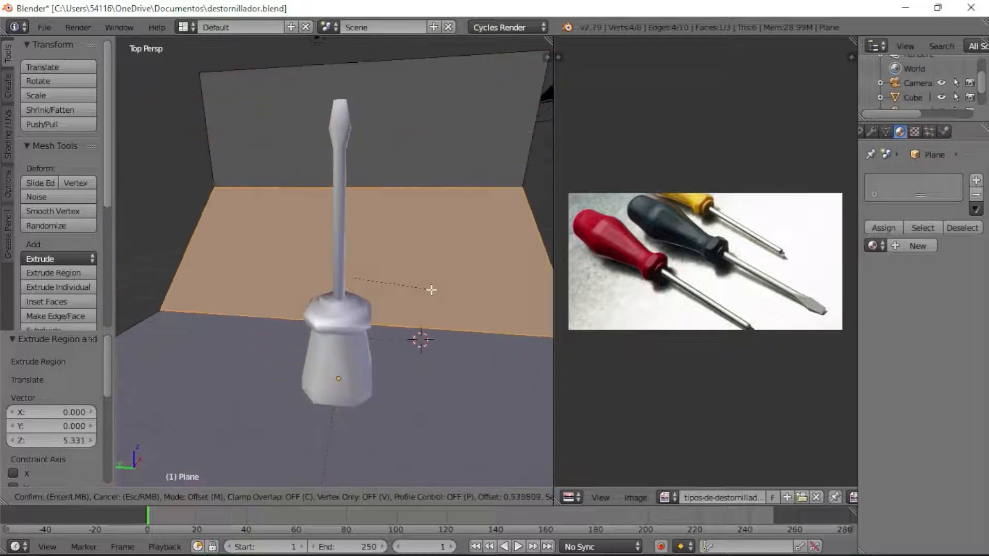
{"action": "scroll", "coordinate": [429, 289], "scroll_direction": "up", "scroll_amount": 2}
{"action": "scroll", "coordinate": [429, 290], "scroll_direction": "up", "scroll_amount": 7}
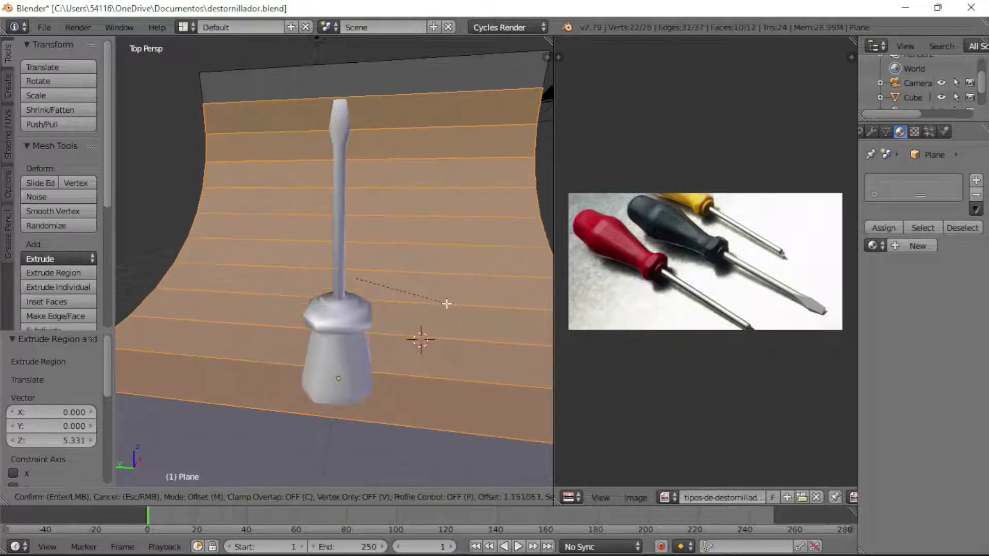
{"action": "left_click", "coordinate": [436, 304]}
{"action": "key", "text": "Tab"}
Step: Move the screwdriver up along Z by 1.067 so its handle clears the ground
{"action": "right_click", "coordinate": [341, 227]}
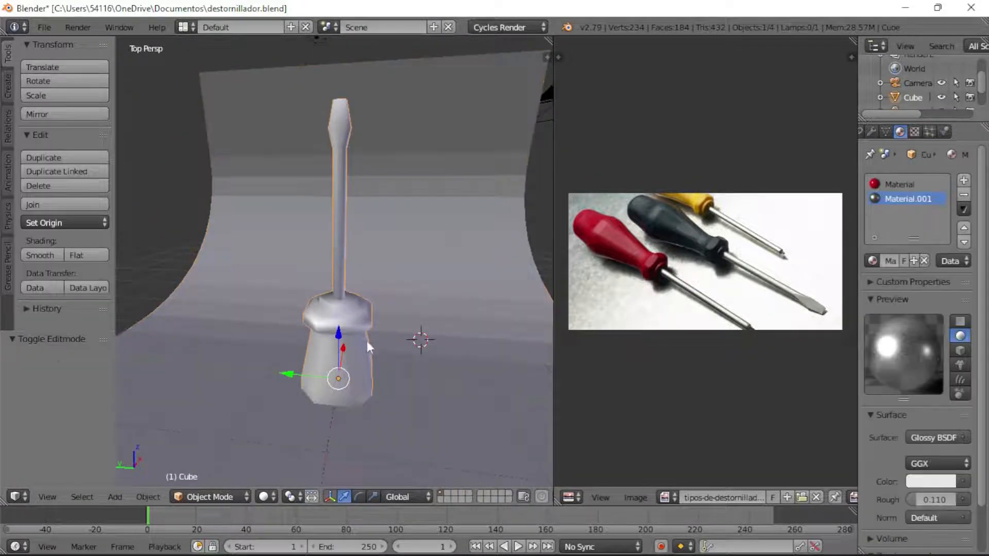
{"action": "key", "text": "g"}
{"action": "key", "text": "z"}
{"action": "left_click", "coordinate": [408, 302]}
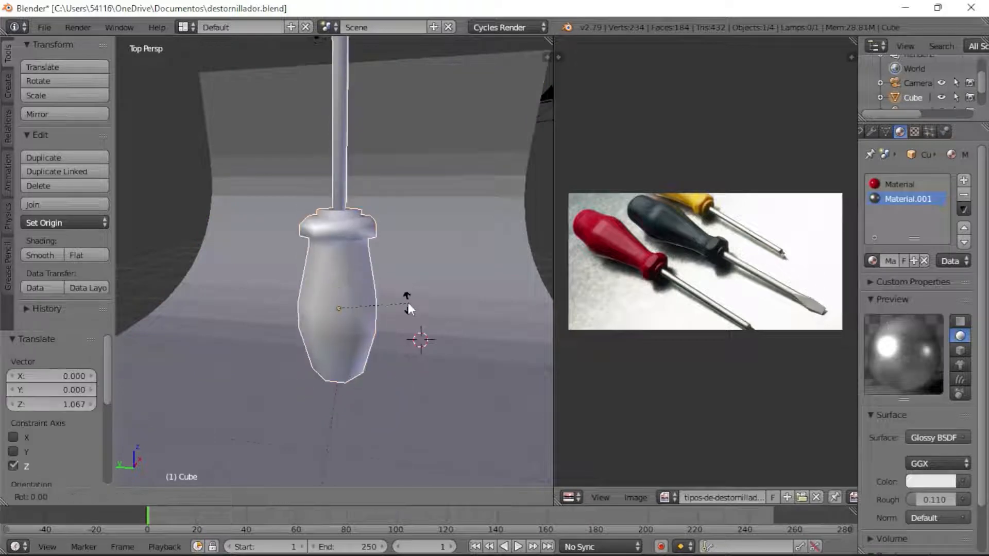
Step: Rotate the screwdriver 45° around the X axis and scale it down uniformly to 0.595
{"action": "type", "text": "r45x"}
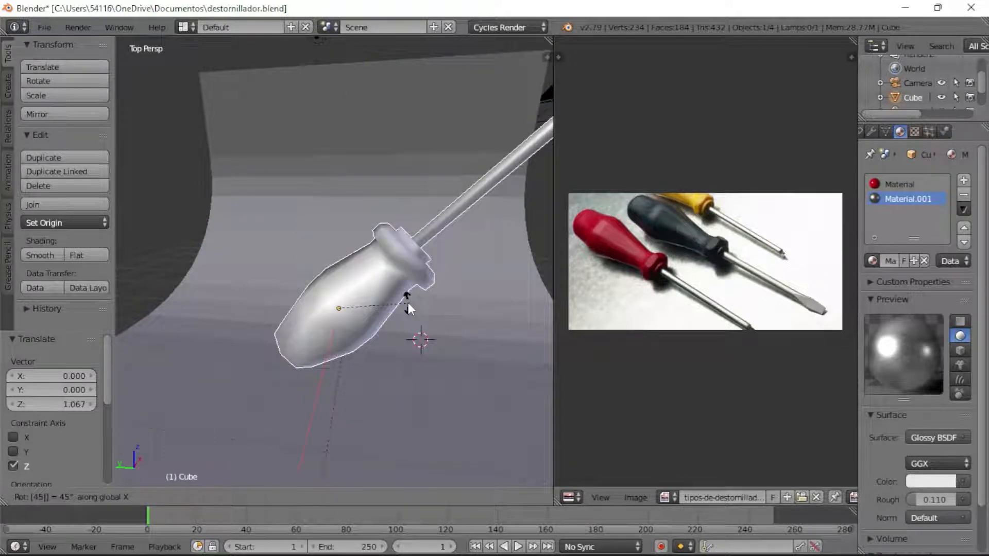
{"action": "key", "text": "Return"}
{"action": "key", "text": "s"}
{"action": "left_click", "coordinate": [441, 325]}
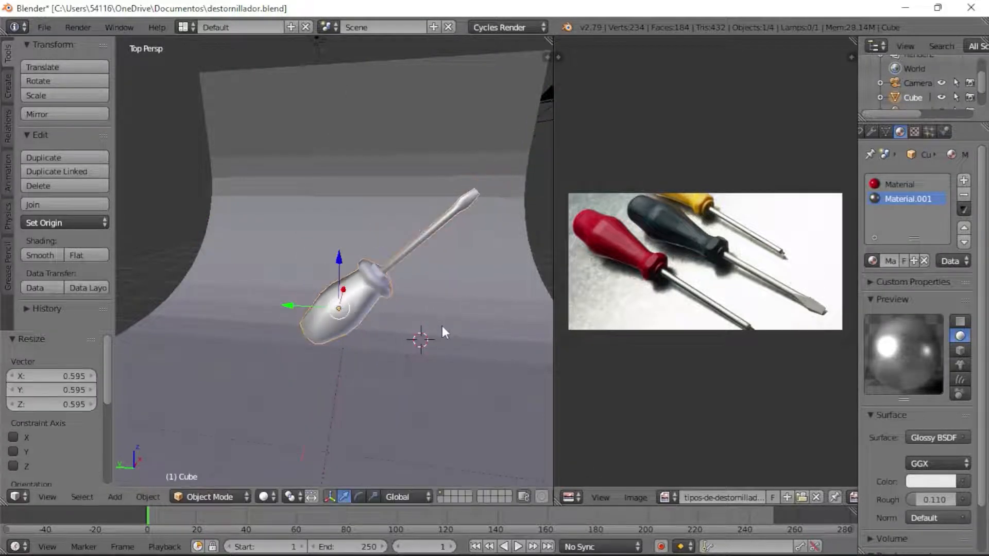
Step: Look through the camera and fly it until the whole tilted screwdriver is framed against the curved backdrop
{"action": "key", "text": "KP_0"}
{"action": "key", "text": "shift+f"}
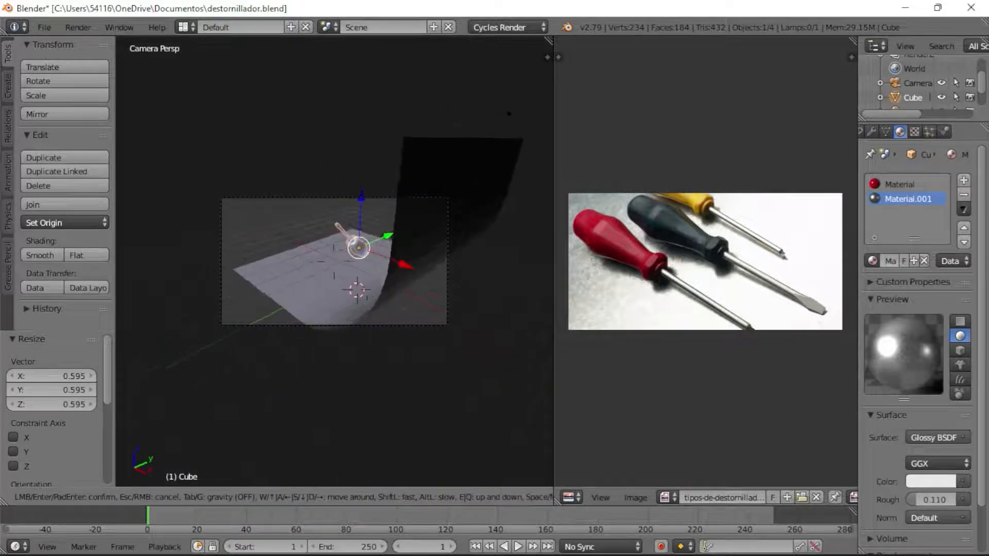
{"action": "key", "text": "a"}
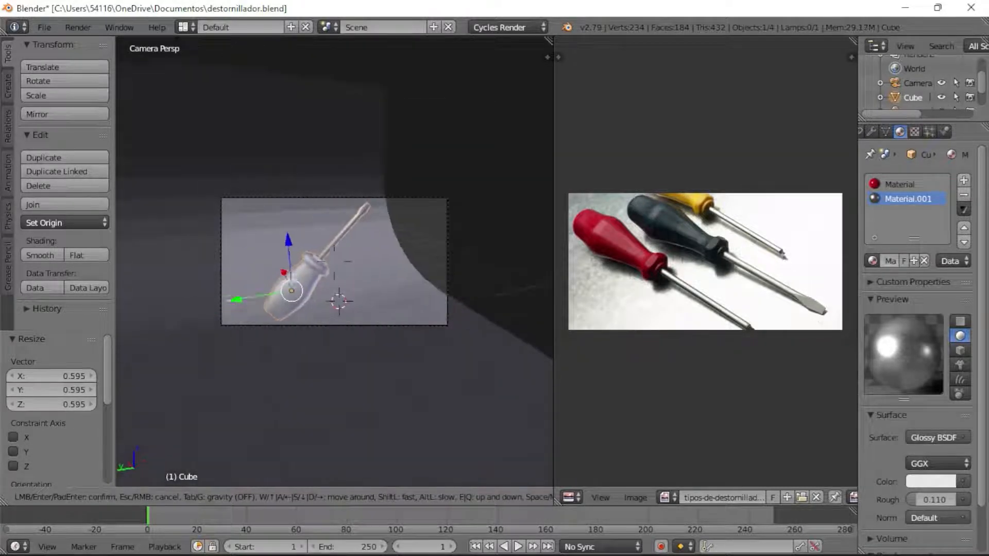
{"action": "key", "text": "d"}
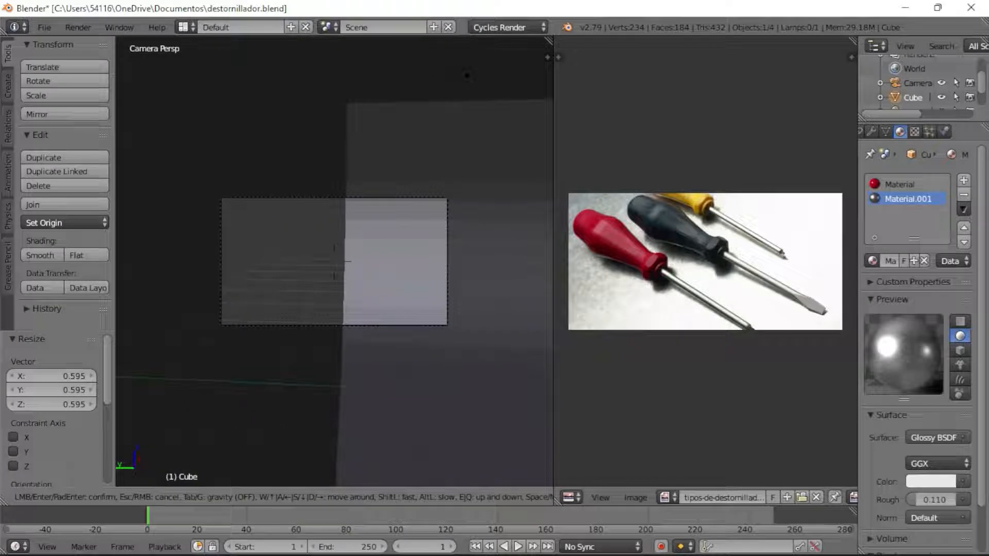
{"action": "key", "text": "d"}
{"action": "key", "text": "s"}
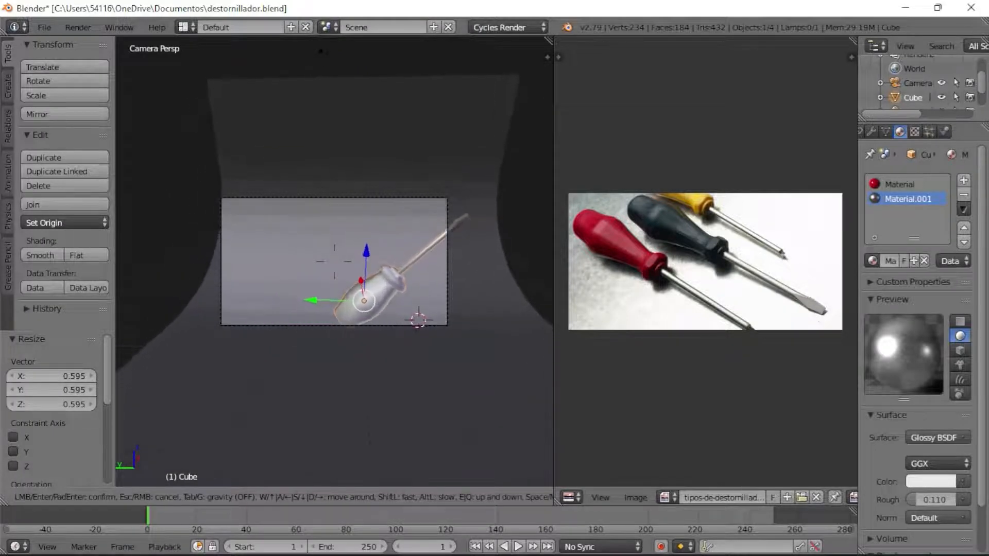
{"action": "key", "text": "a"}
{"action": "key", "text": "d"}
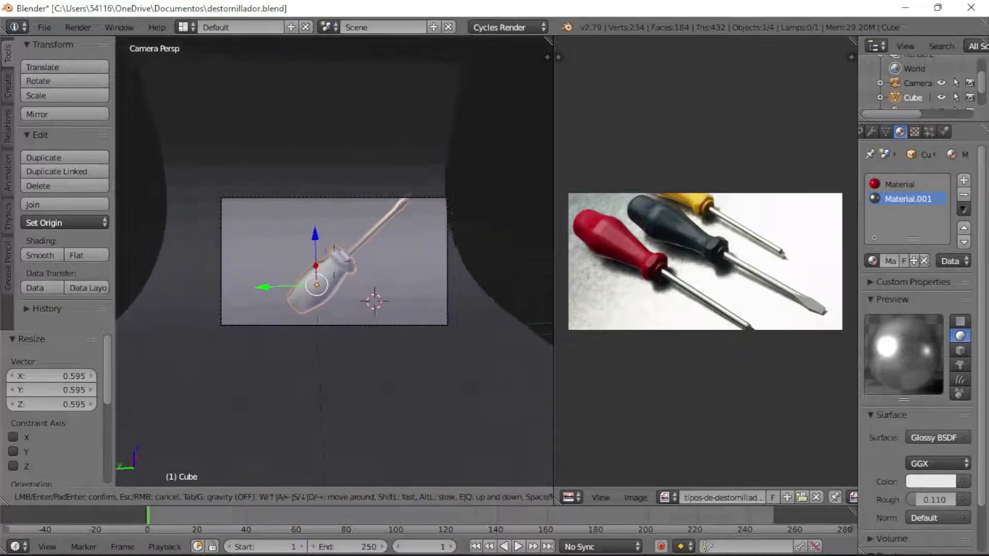
{"action": "left_click", "coordinate": [333, 258]}
Step: Preview the camera view with rendered shading and enable the world's Ambient Occlusion, then return to solid shading
{"action": "key", "text": "shift+z"}
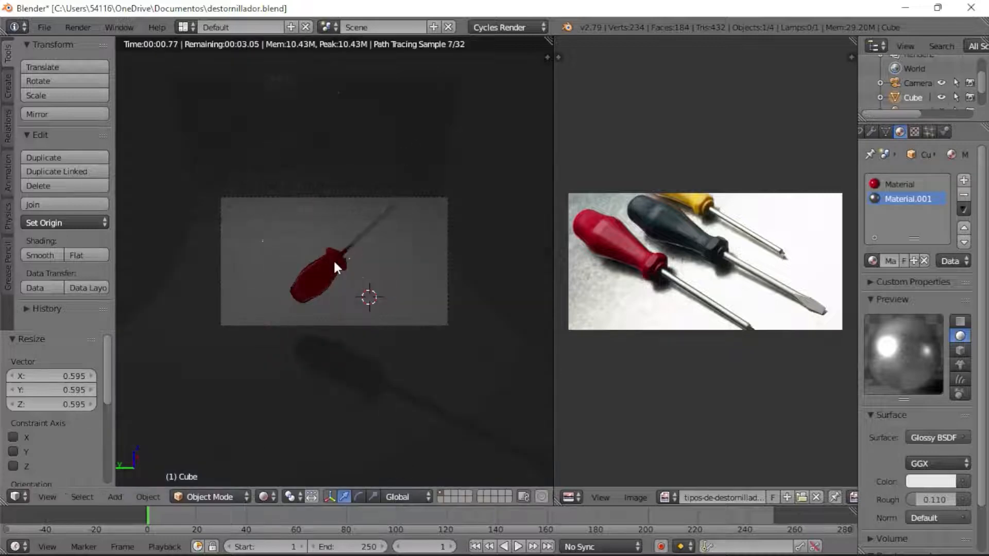
{"action": "scroll", "coordinate": [891, 135], "scroll_direction": "up", "scroll_amount": 3}
{"action": "left_click", "coordinate": [899, 132]}
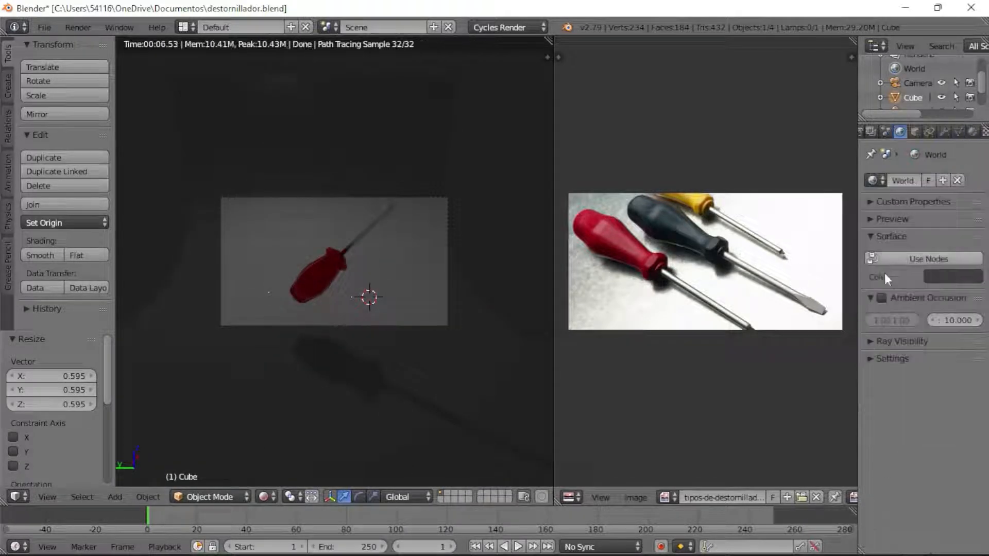
{"action": "left_click", "coordinate": [881, 298]}
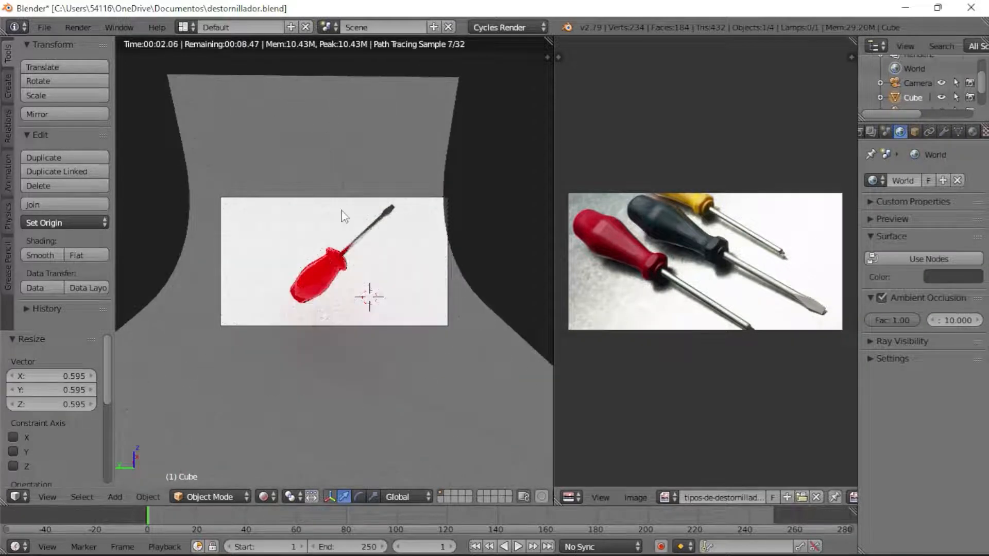
{"action": "scroll", "coordinate": [344, 216], "scroll_direction": "up", "scroll_amount": 3}
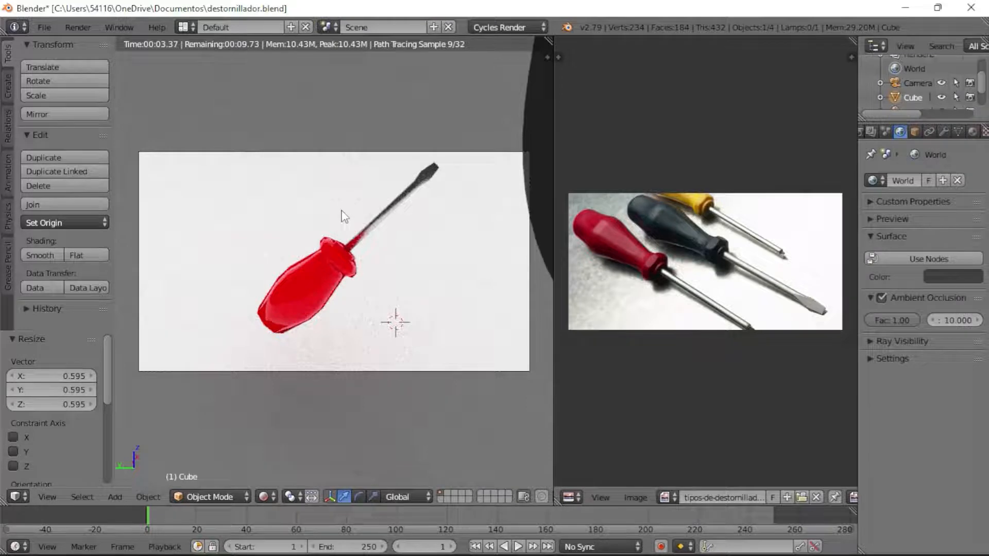
{"action": "key", "text": "shift+z"}
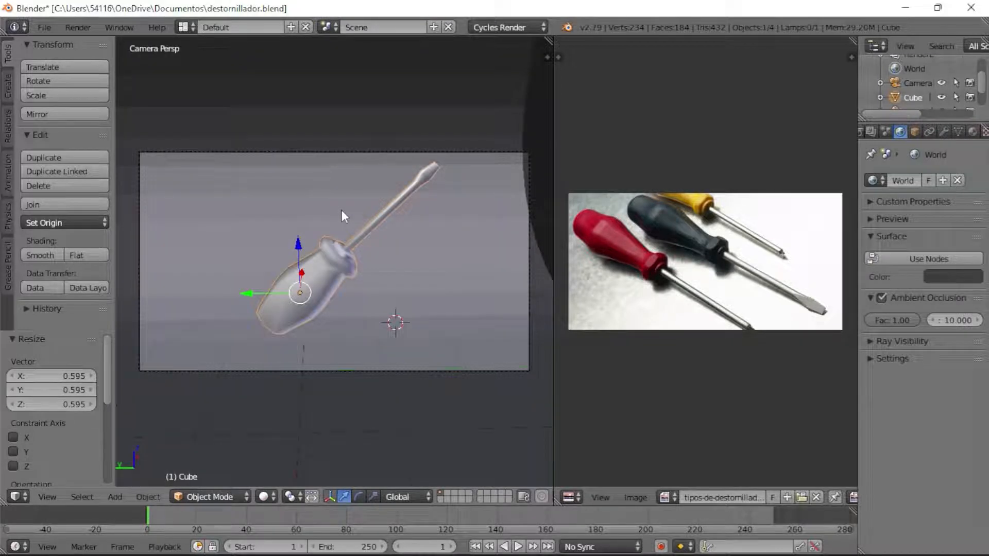
Step: Try a shrunken, extruded recess in a face near the handle's end, preview it rendered, and undo it
{"action": "key", "text": "Tab"}
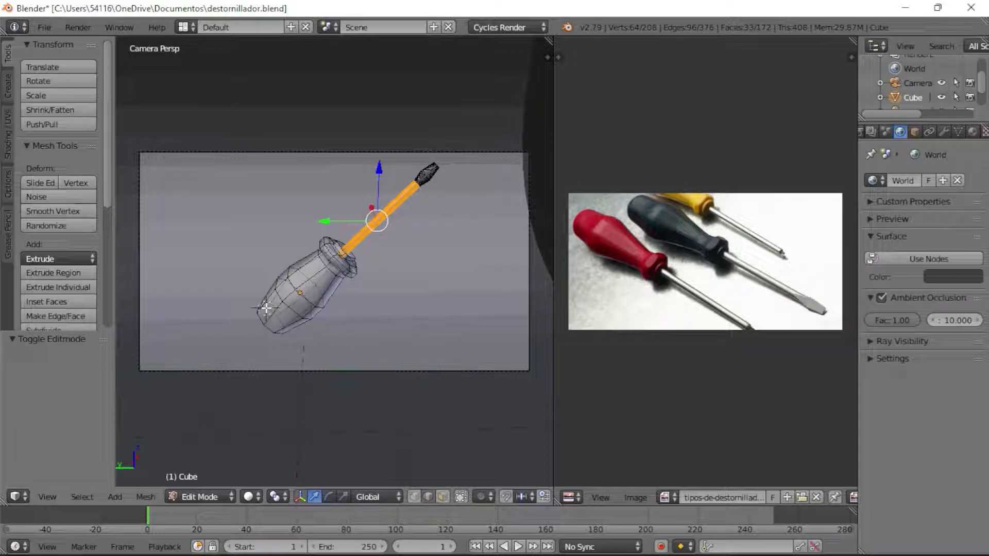
{"action": "left_click", "coordinate": [414, 497]}
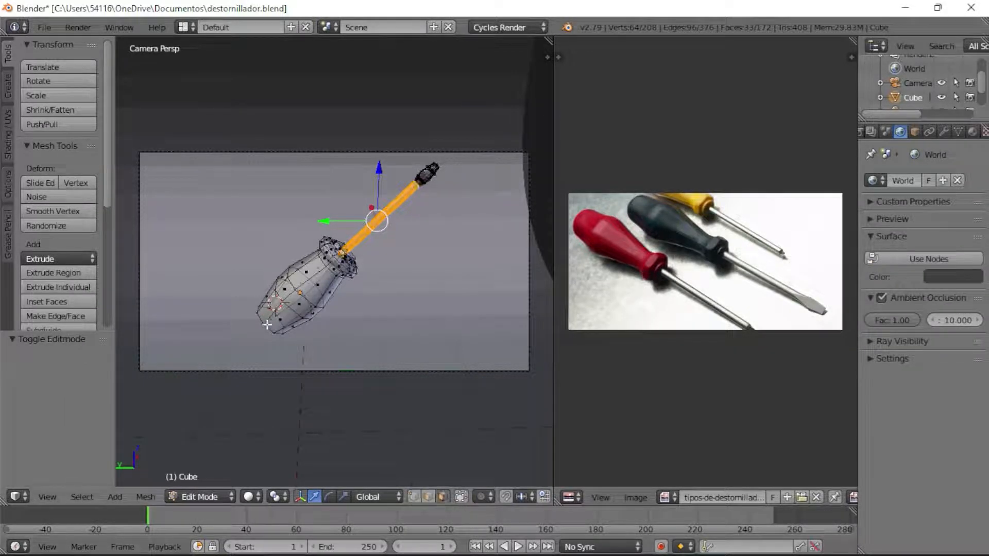
{"action": "right_click", "coordinate": [269, 305]}
{"action": "key", "text": "s"}
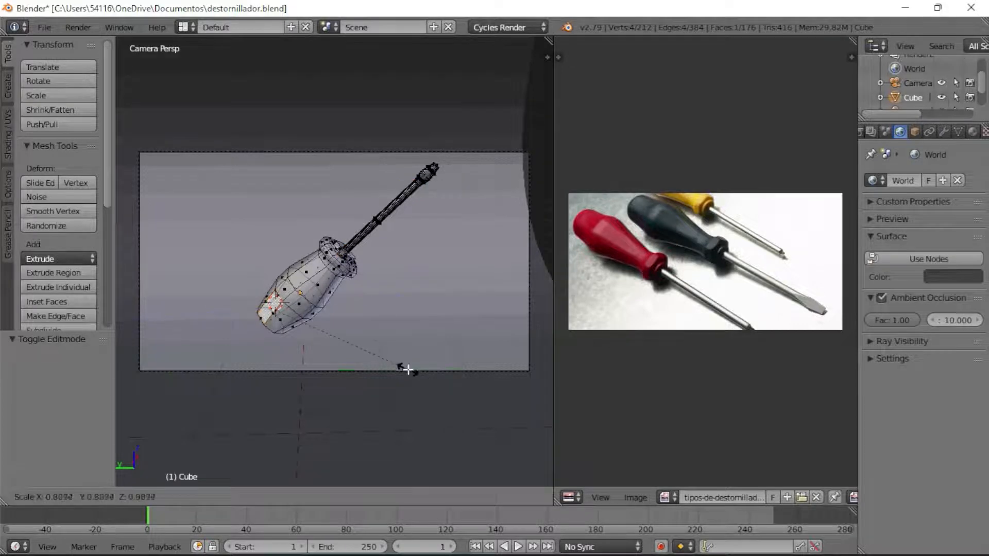
{"action": "left_click", "coordinate": [381, 353]}
{"action": "key", "text": "e"}
{"action": "left_click", "coordinate": [393, 349]}
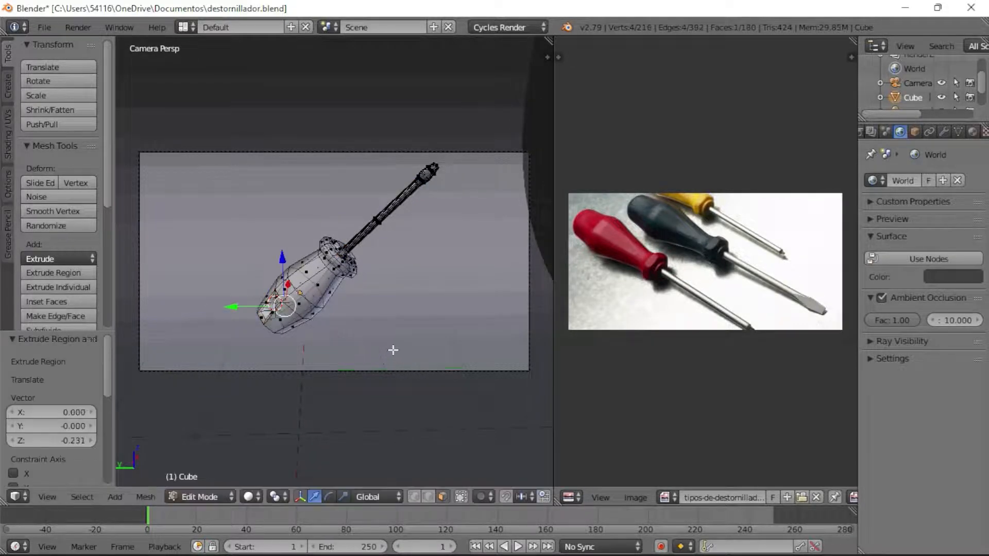
{"action": "key", "text": "shift+z"}
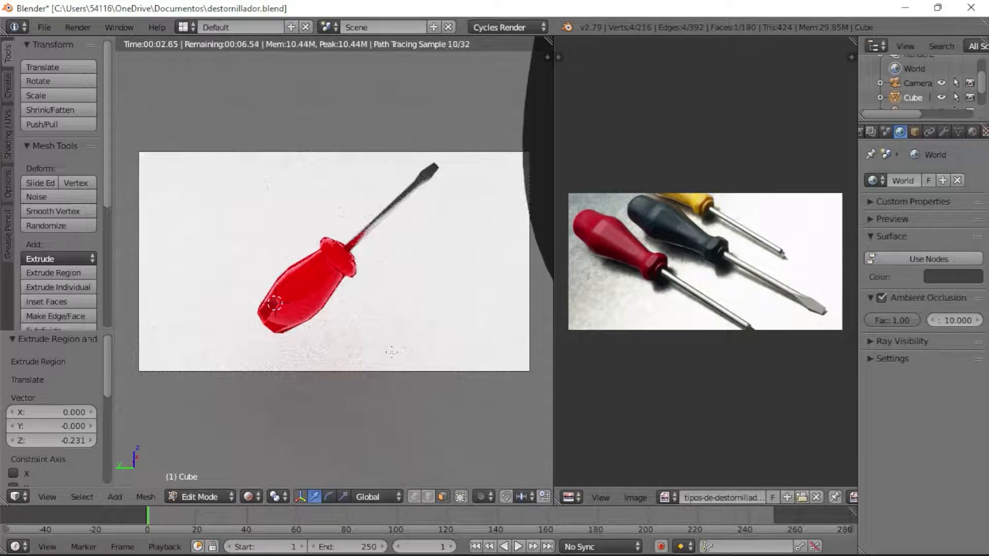
{"action": "key", "text": "ctrl+z"}
Step: Save the scene over the existing destornillador.blend file and leave the rendered preview
{"action": "key", "text": "ctrl+s"}
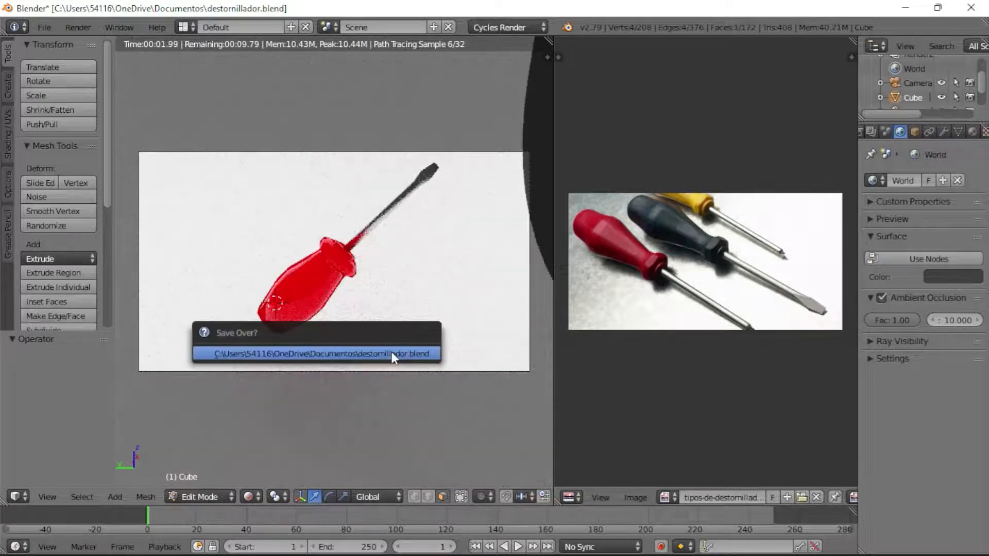
{"action": "left_click", "coordinate": [391, 351]}
{"action": "key", "text": "shift+z"}
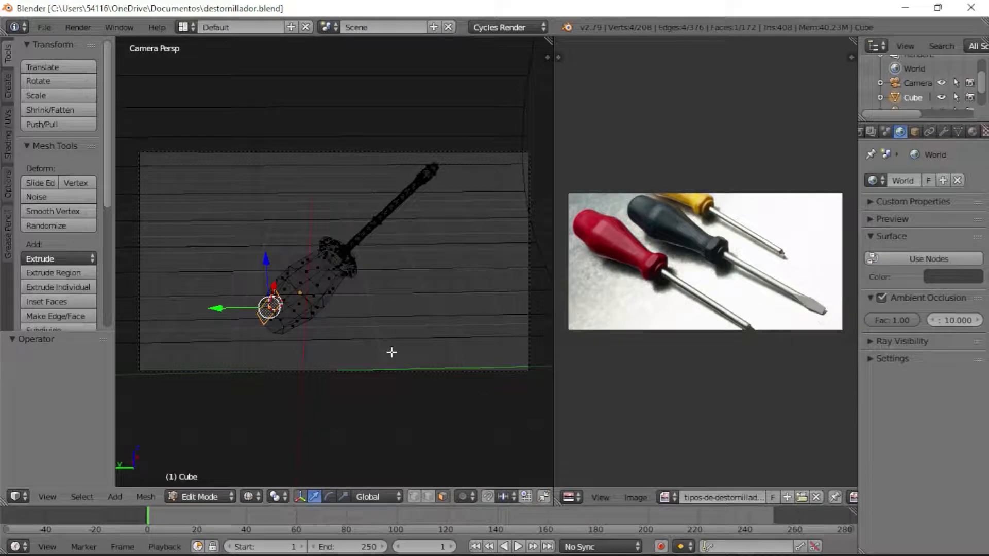
Step: Render the final image from the camera and widen the render view over the reference photo area
{"action": "key", "text": "F12"}
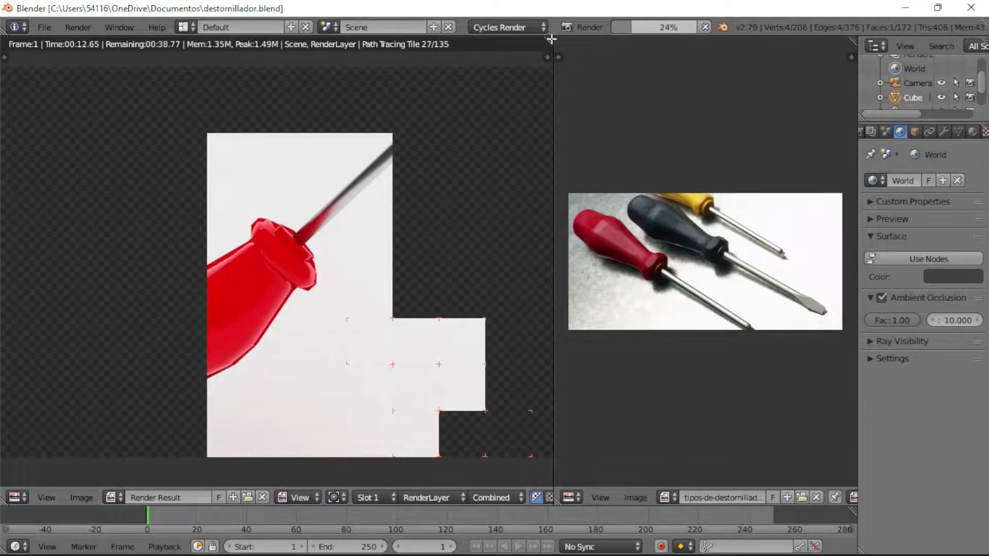
{"action": "left_click_drag", "start_coordinate": [549, 42], "coordinate": [716, 46]}
{"action": "scroll", "coordinate": [604, 230], "scroll_direction": "down", "scroll_amount": 1}
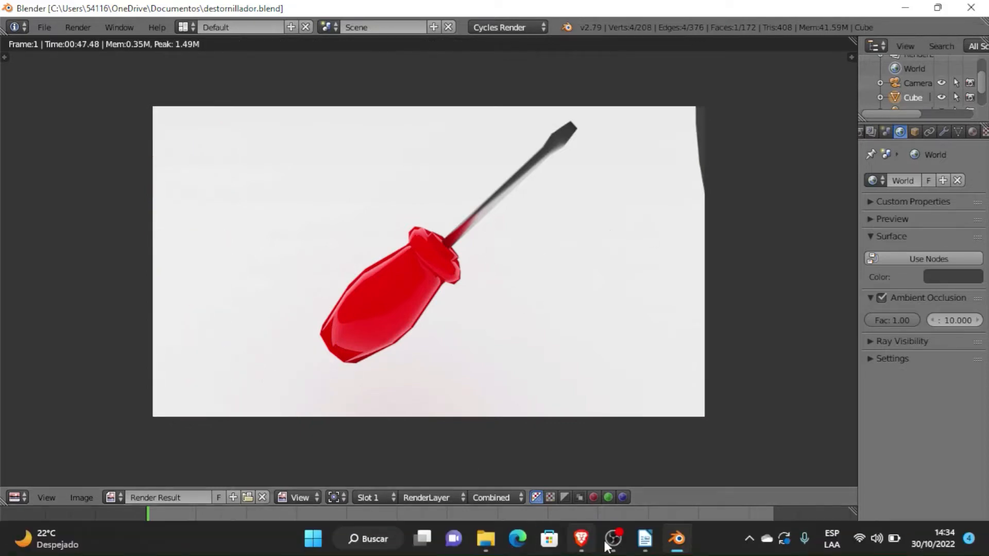
{"action": "left_click", "coordinate": [614, 541]}
{"action": "left_click", "coordinate": [900, 418]}
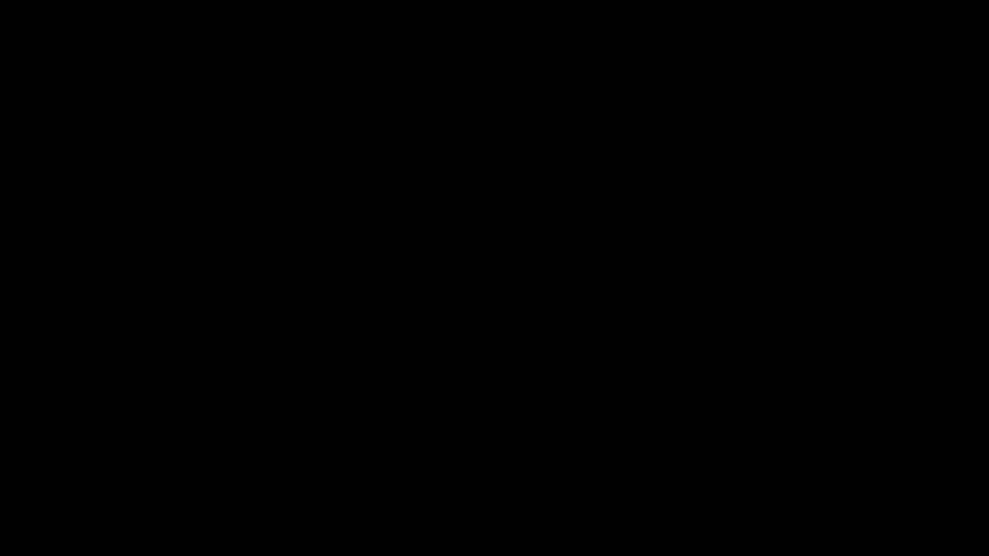